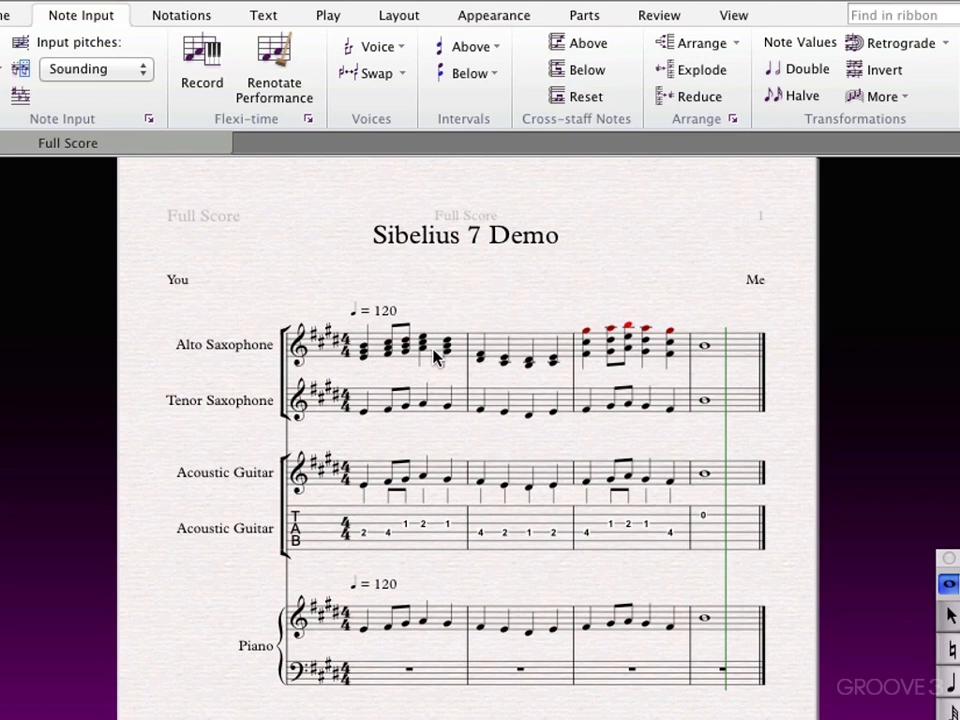
Reassign the alto saxophone's first-bar notes to voices 2, 3 and 4 in turn, and return them to voice 1.
click(434, 357)
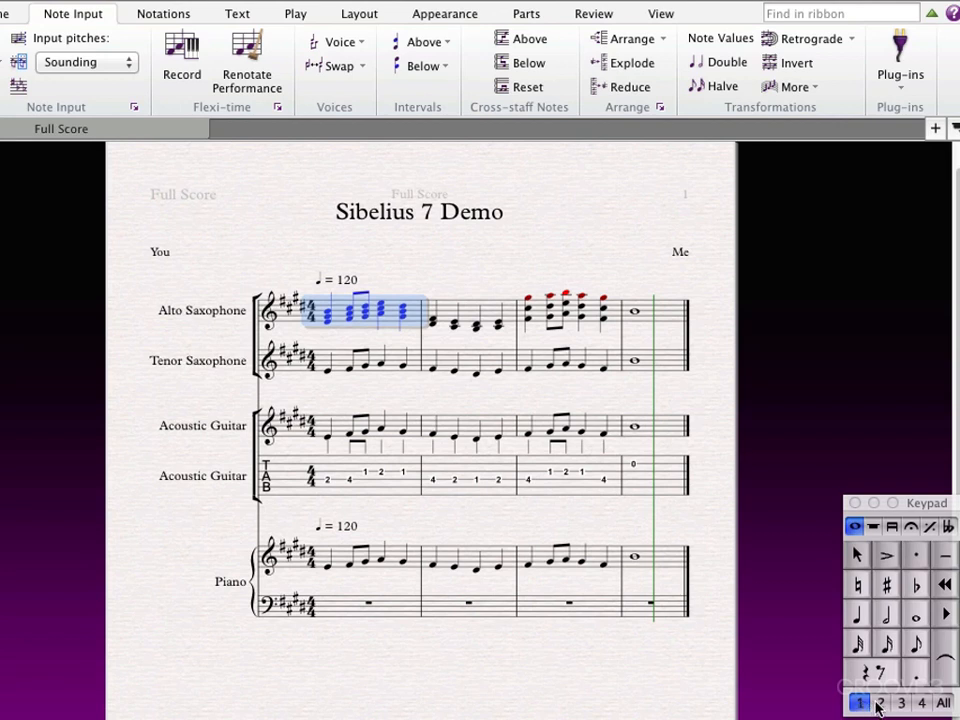
click(879, 704)
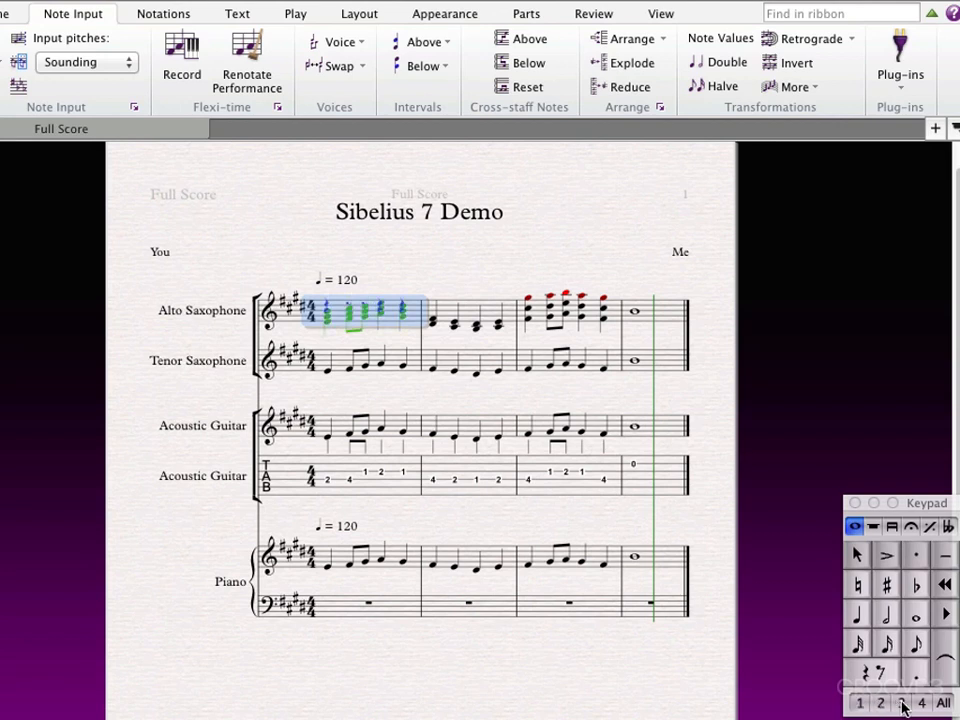
click(902, 704)
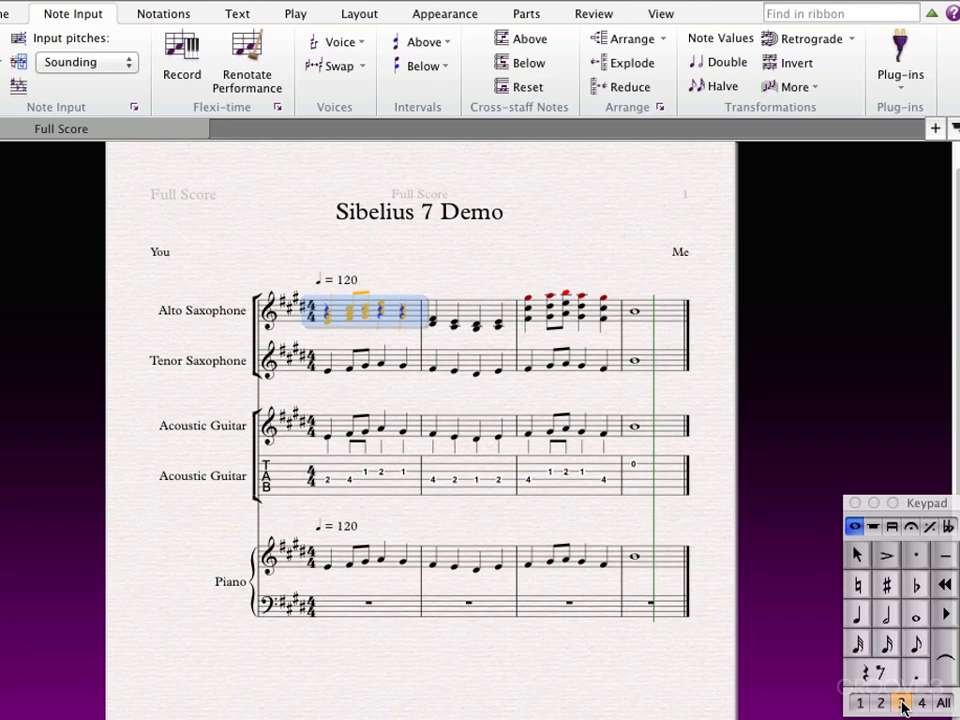
click(922, 704)
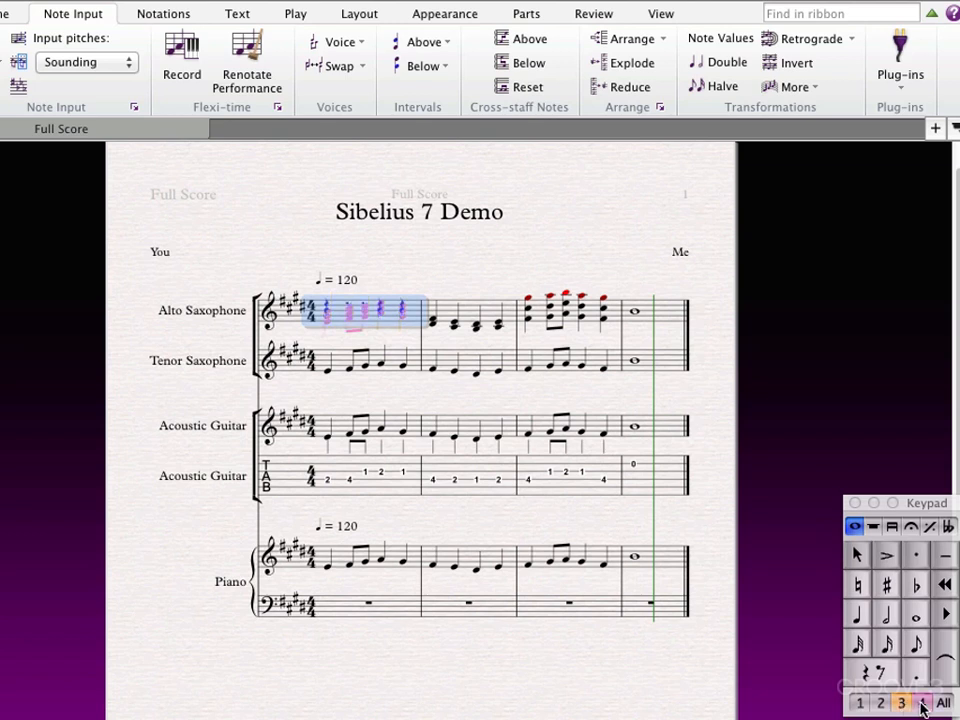
click(858, 704)
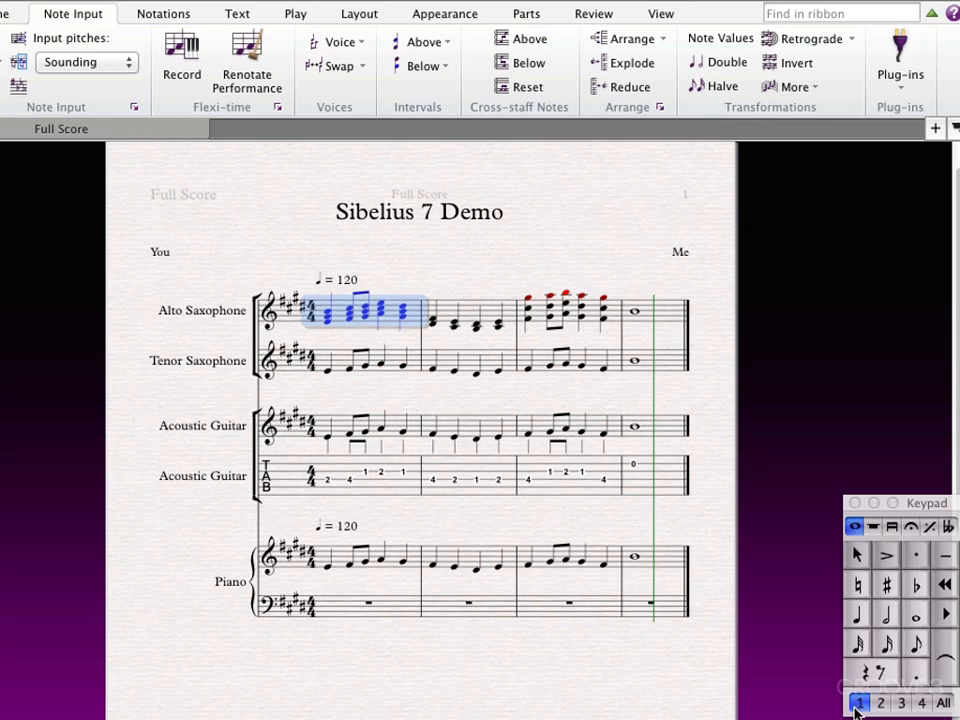
Add a Drum Set (Rock) staff from Percussion and Drums and move it to the top of the score.
key(i)
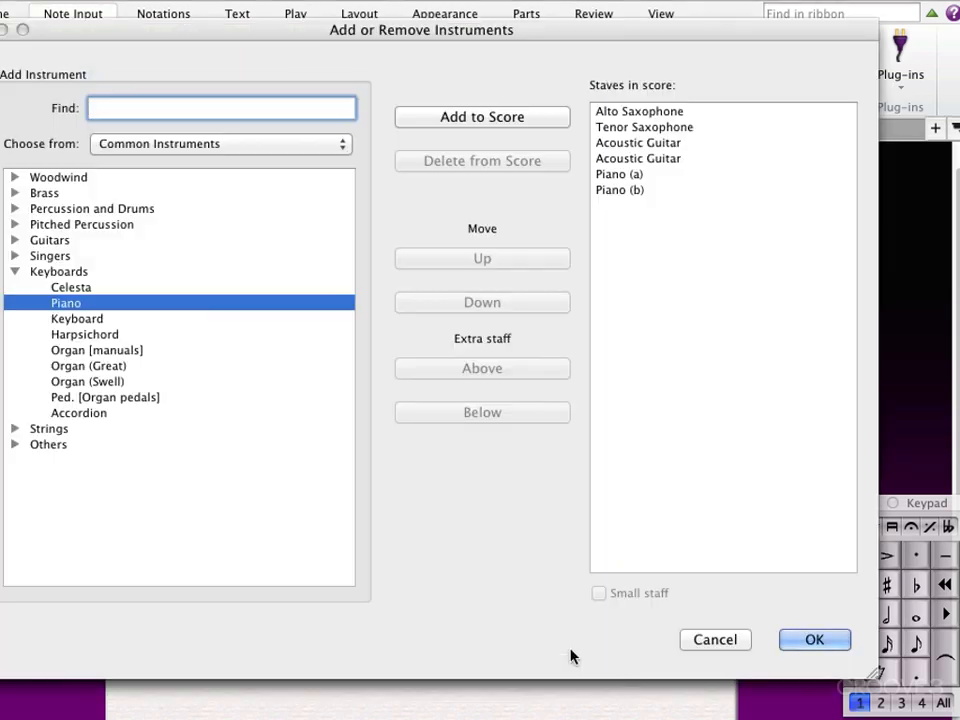
click(15, 208)
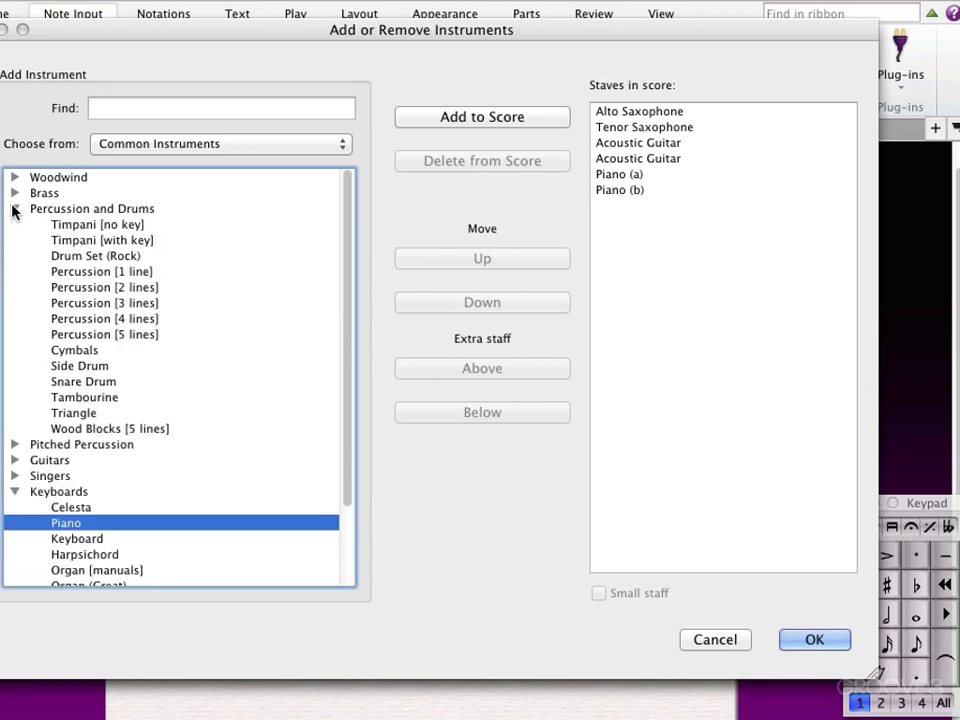
click(81, 256)
click(515, 117)
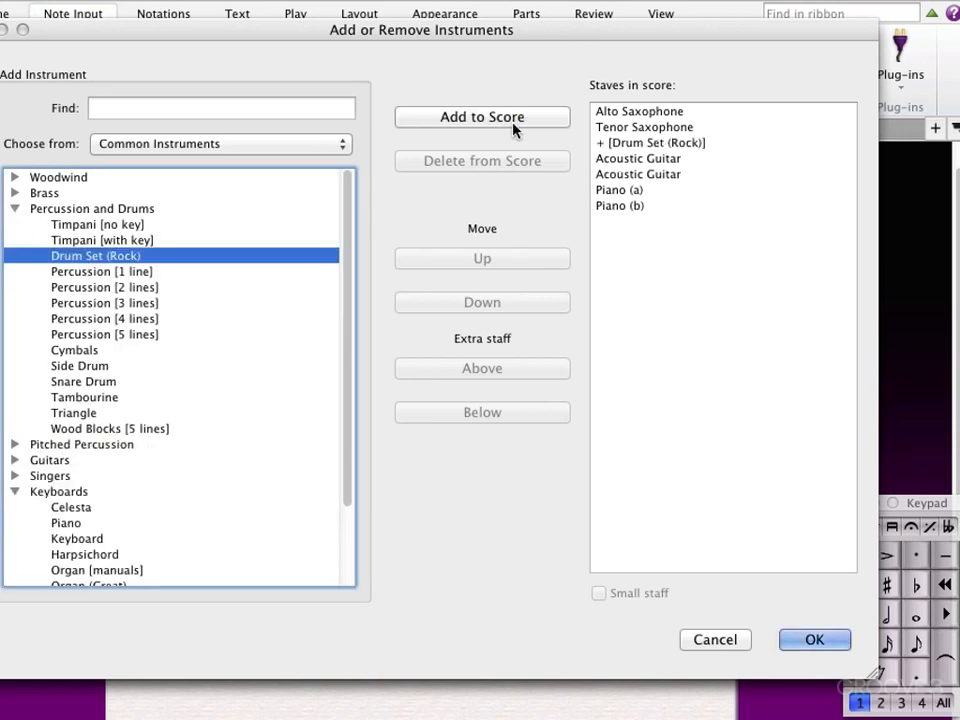
click(624, 145)
click(491, 262)
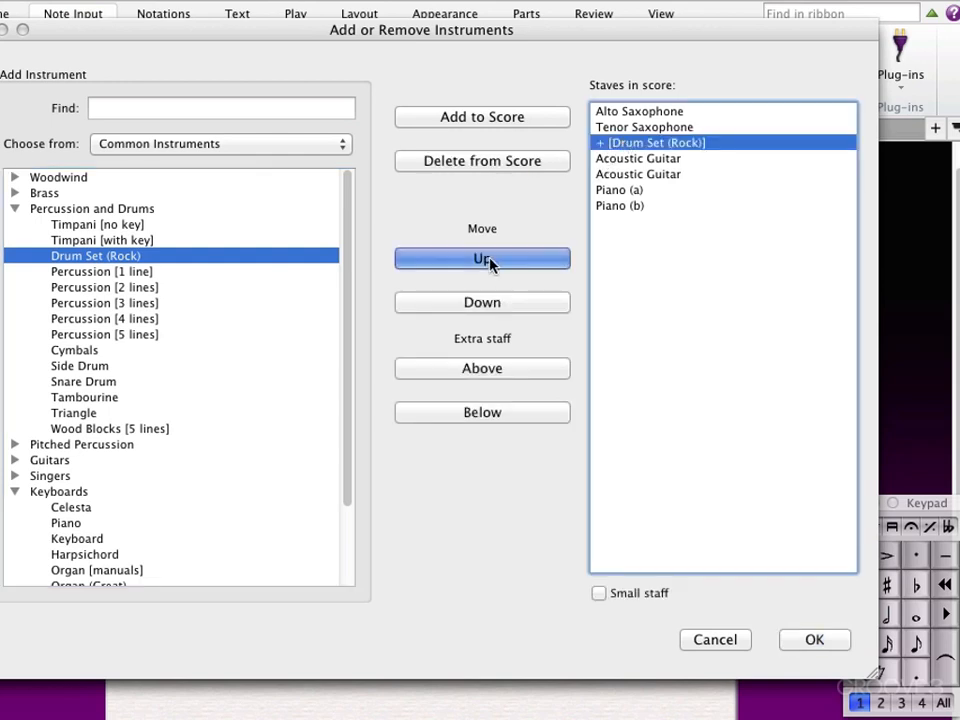
click(815, 639)
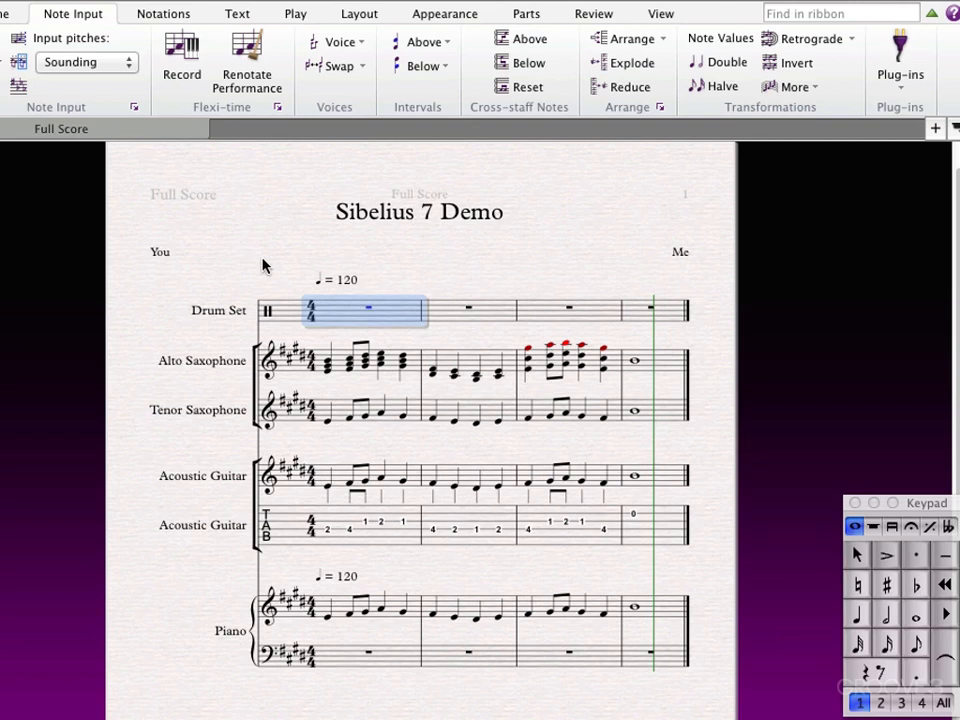
Fill the drum set's first bar with eight eighth notes on C in voice 1.
click(916, 645)
click(918, 649)
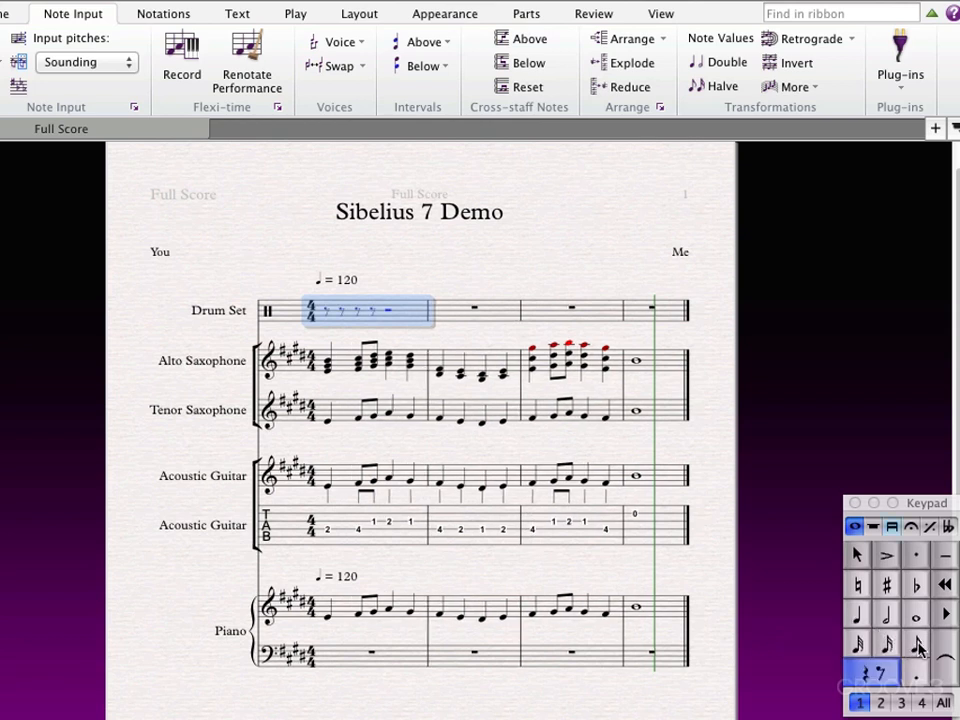
key(c)
key(c)
key(c)
key(c)
key(c)
key(c)
key(c)
key(c)
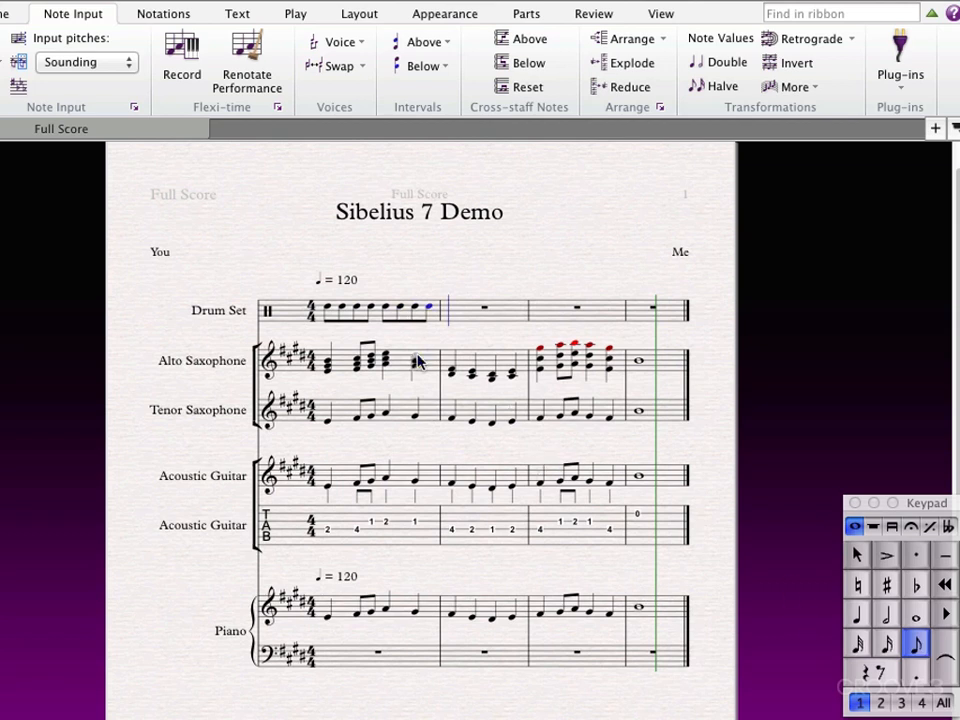
key(Escape)
Flip the stems of the drum set's first-bar eighth notes upward and raise the notes to just above the top staff line.
click(378, 320)
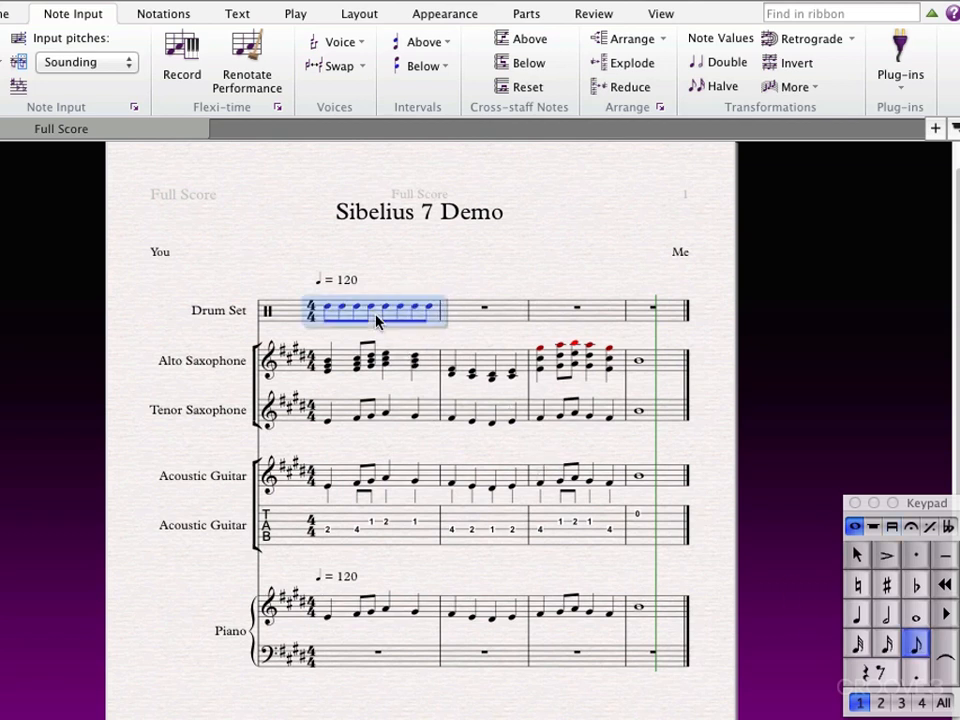
key(x)
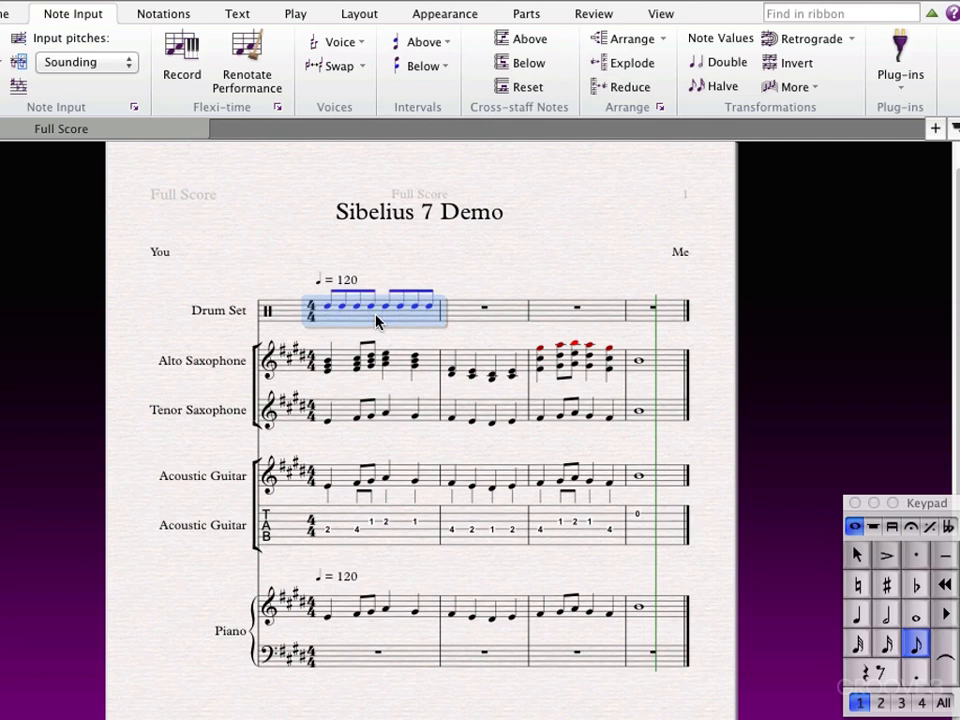
key(Up)
key(Up)
key(Up)
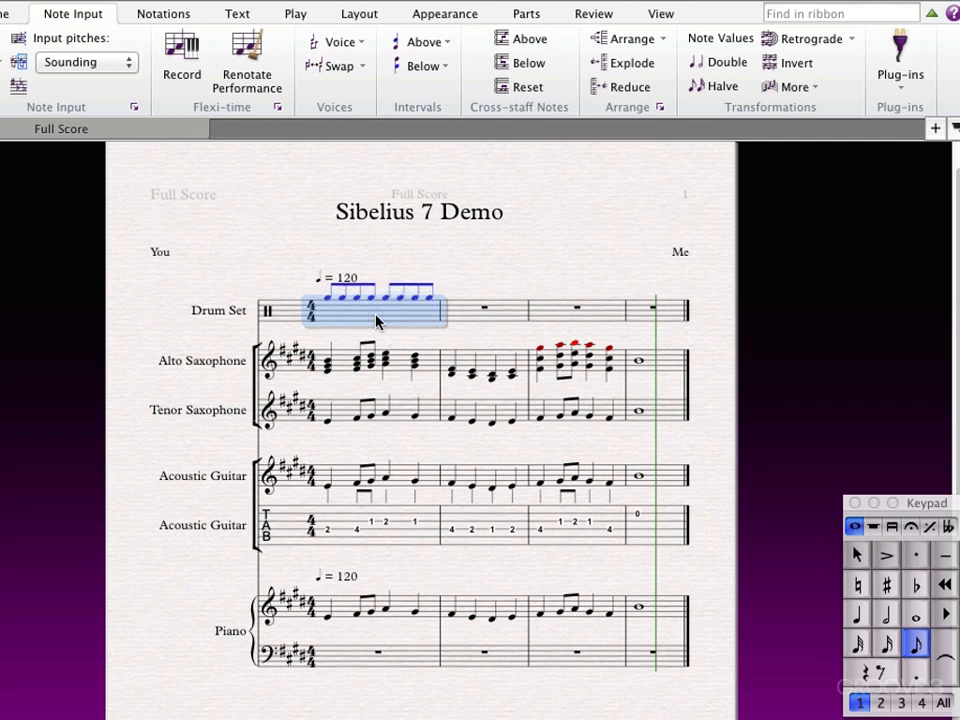
Change the drum set's first-bar eighth notes to cross noteheads and play back the opening bars.
click(132, 13)
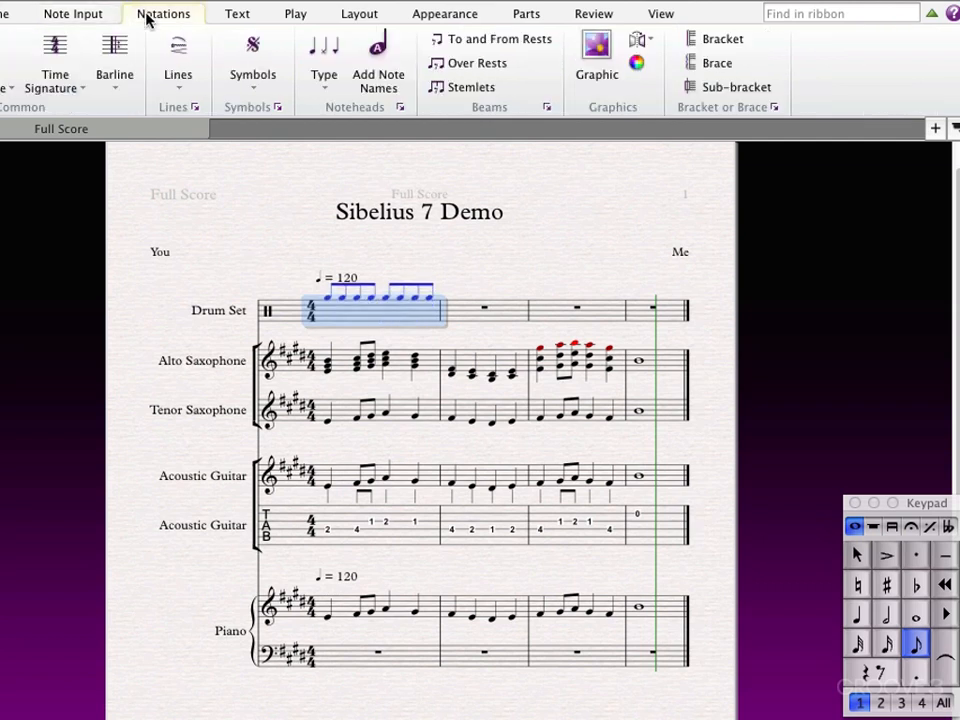
click(330, 56)
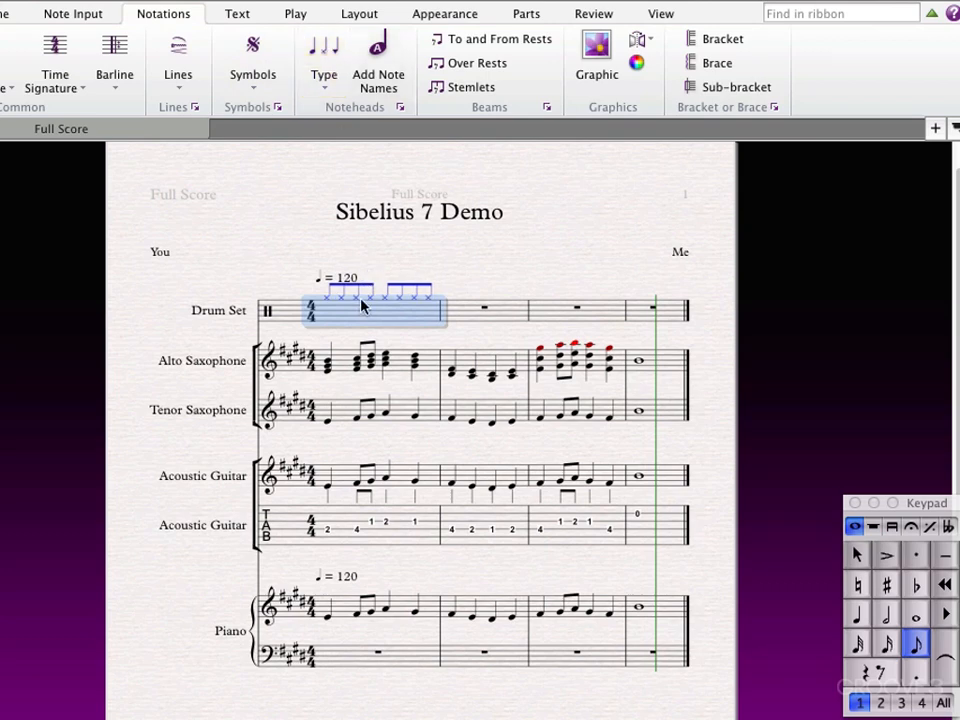
key(space)
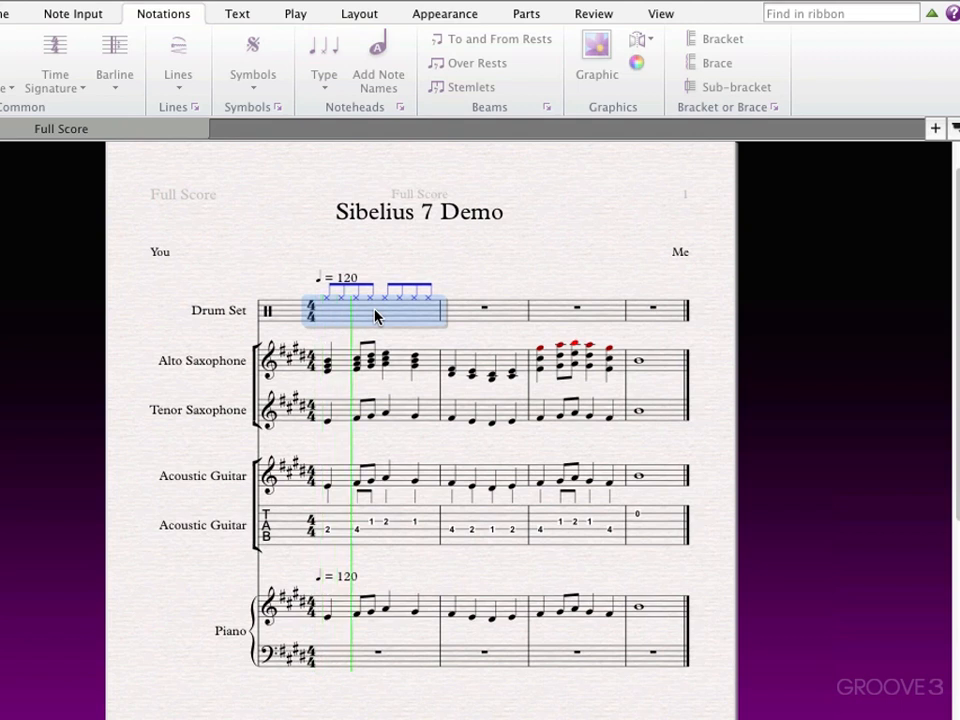
click(471, 260)
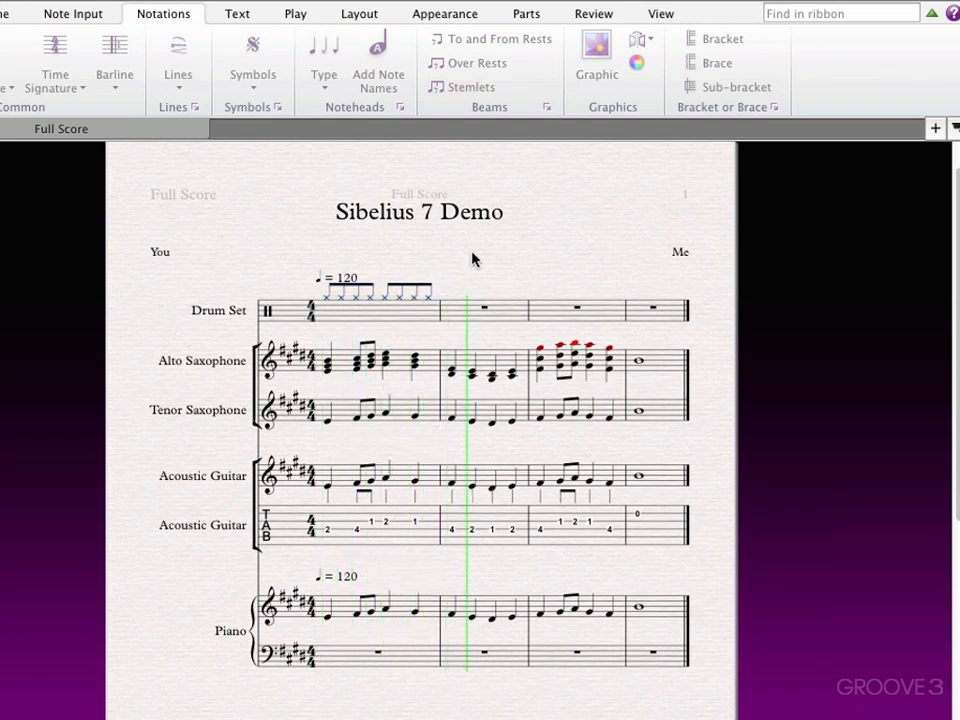
key(space)
click(369, 326)
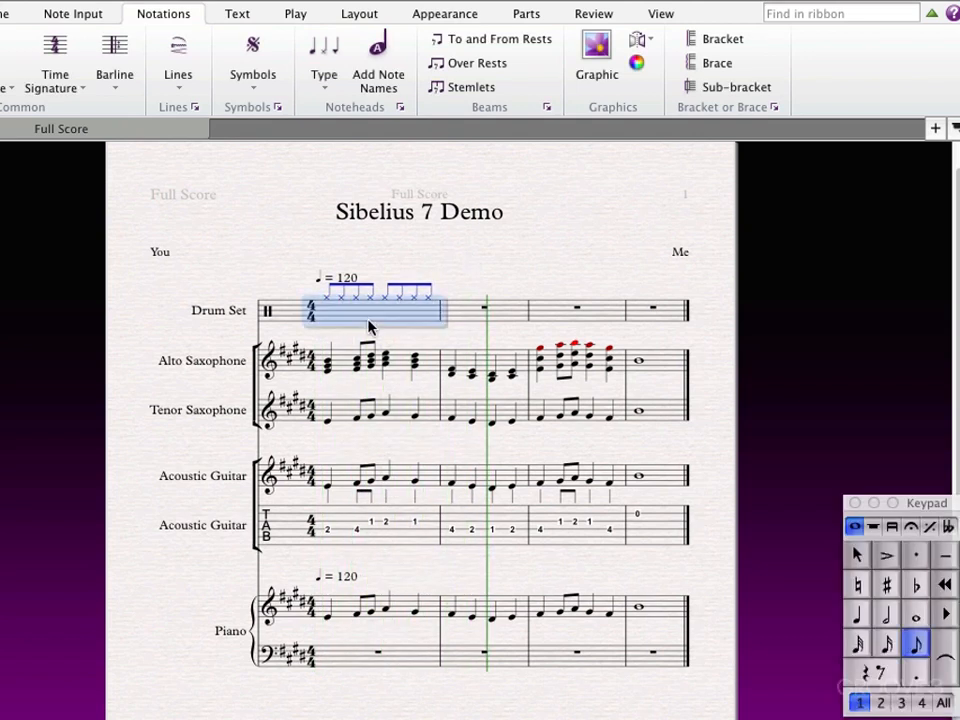
click(441, 236)
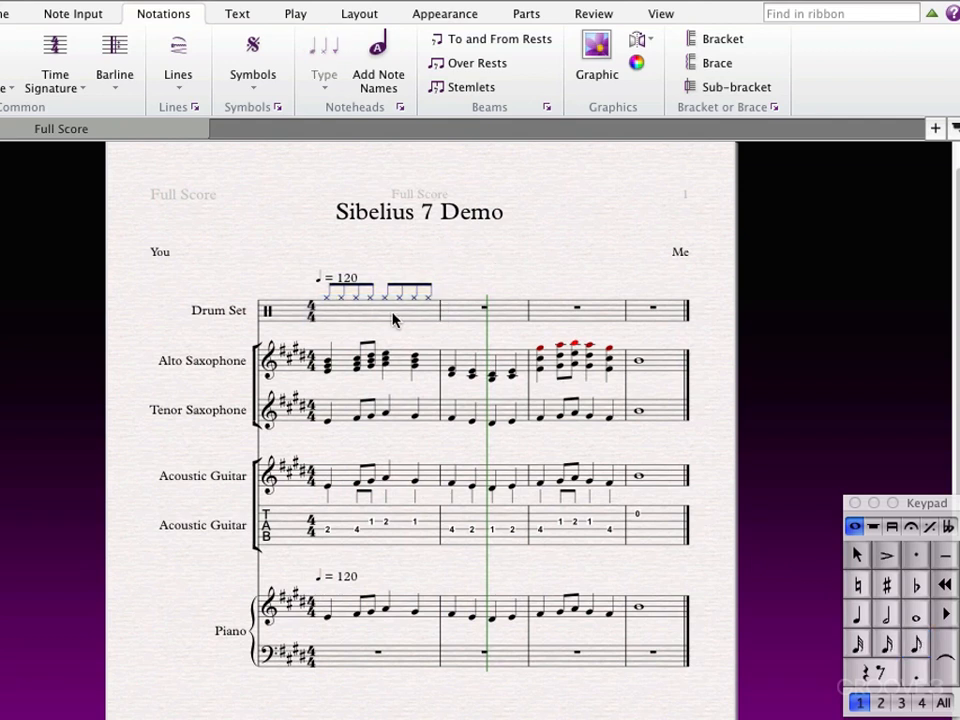
Enter voice 2 quarter notes in the drum set's first bar, alternating bottom-space kick on beats 1 and 3 with third-space snare on 2 and 4.
click(882, 702)
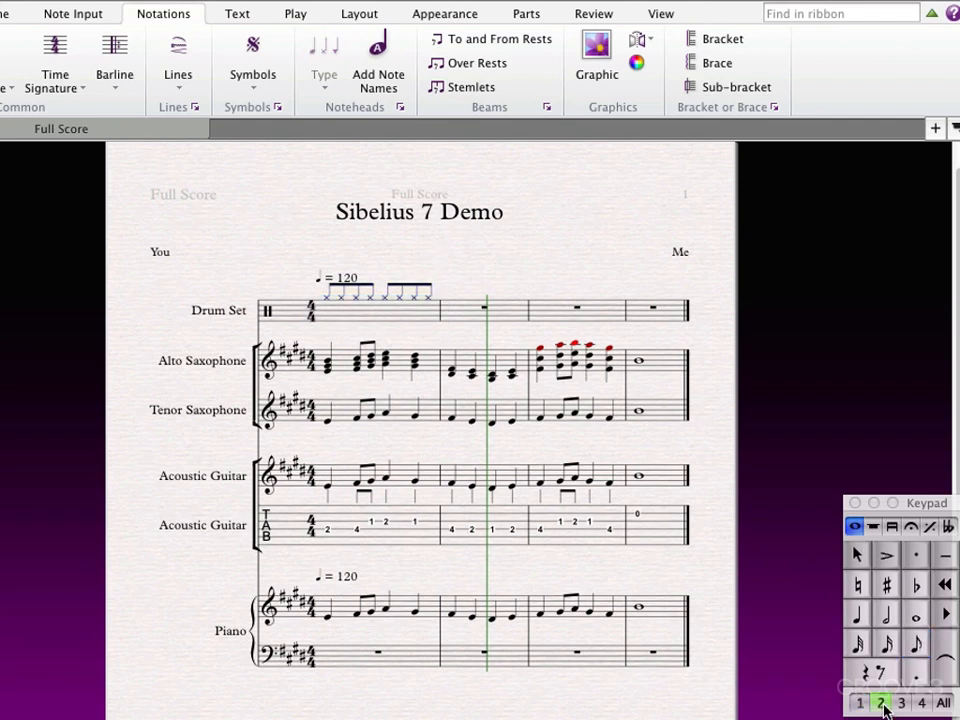
click(858, 617)
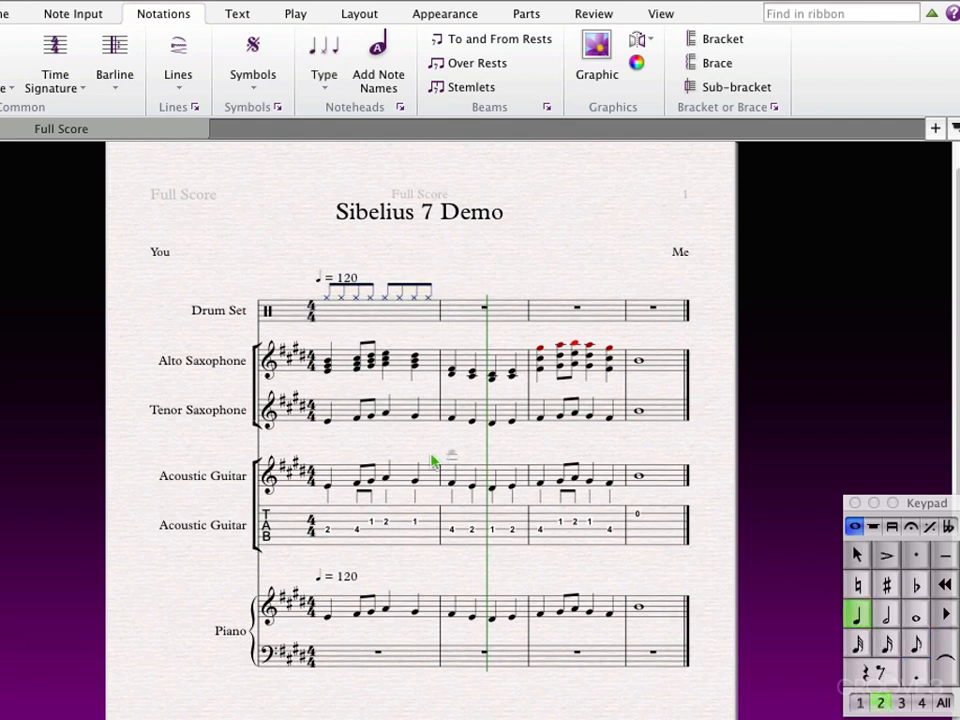
click(325, 322)
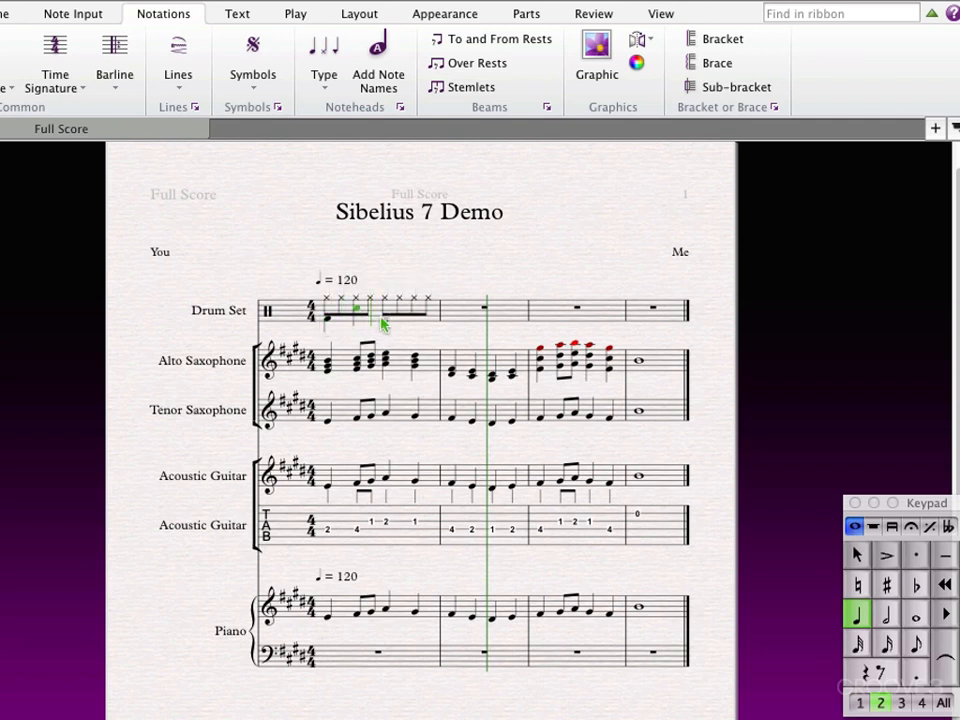
click(383, 322)
click(414, 316)
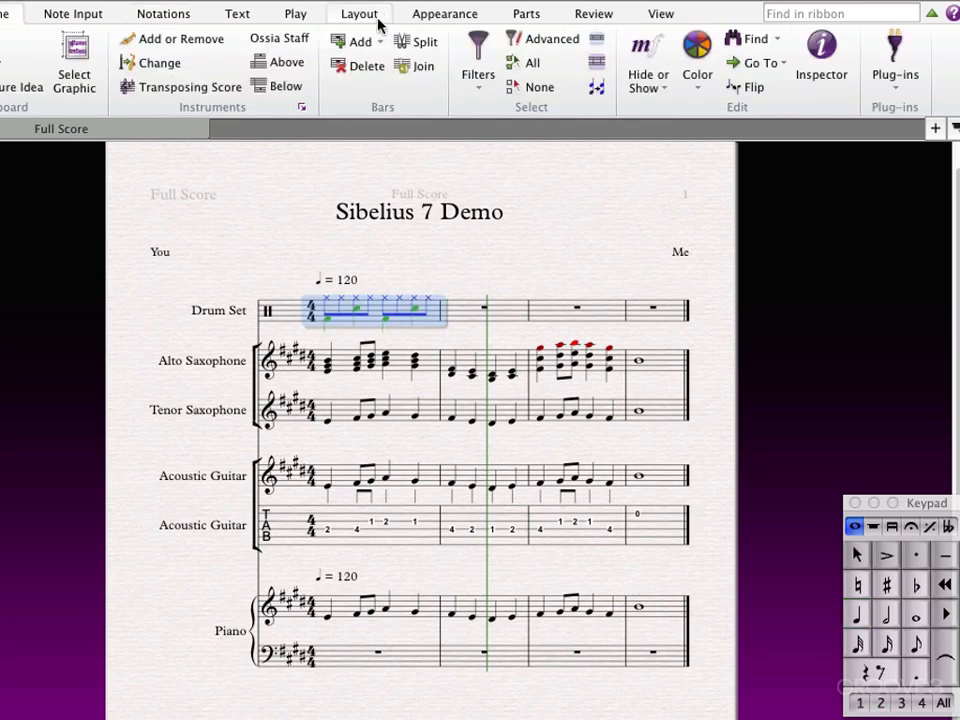
Filter the drum set's first bar to Voice 1 and flip the stems of the cross-notehead eighth notes upward.
click(544, 231)
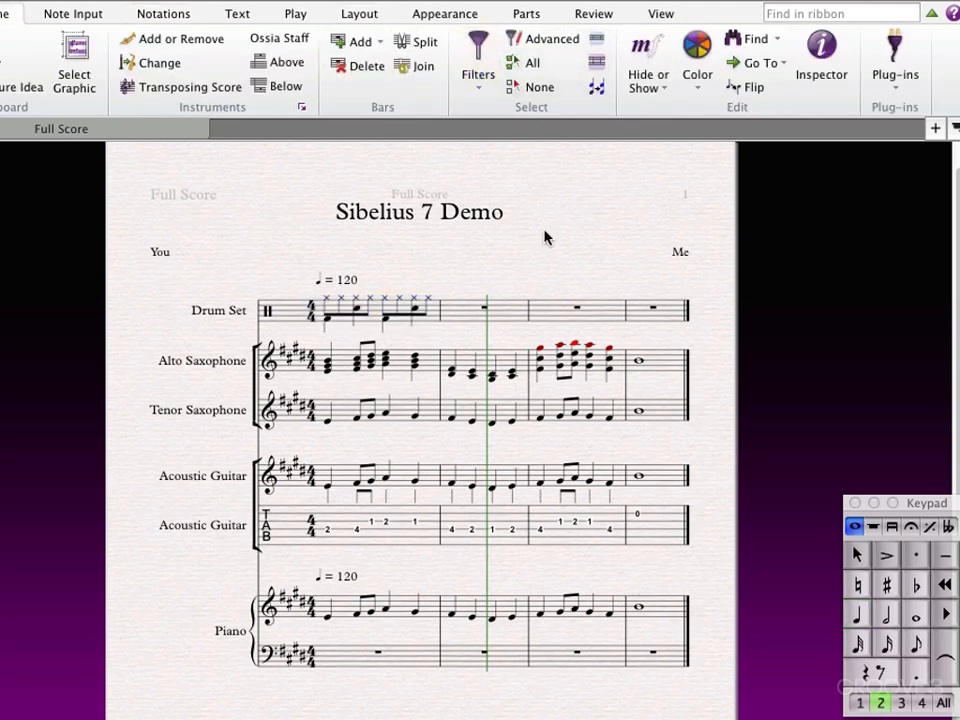
click(434, 314)
click(481, 48)
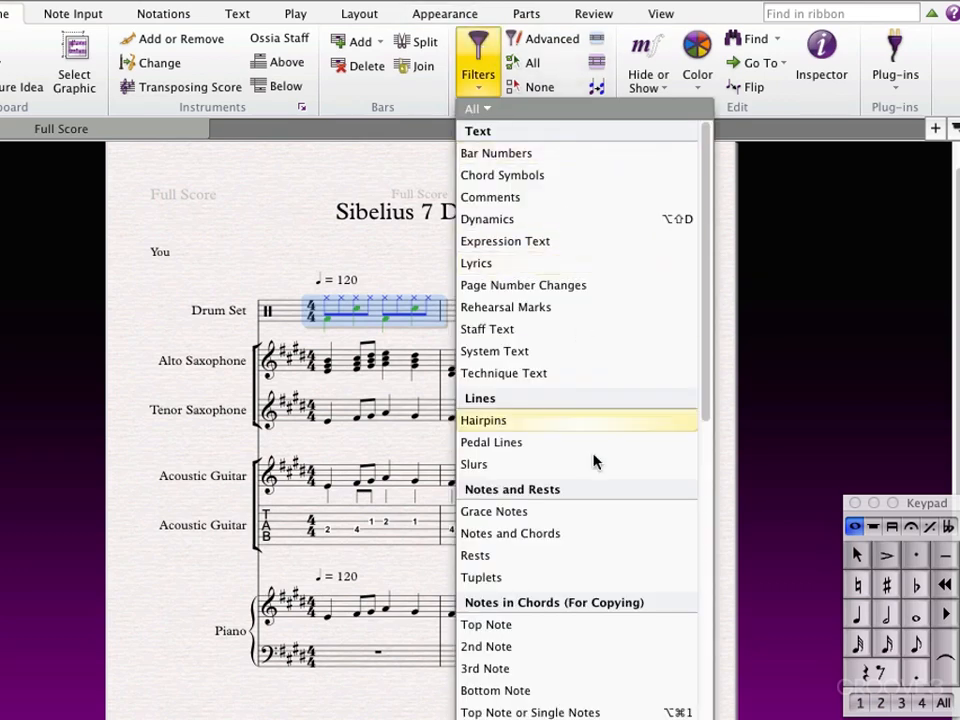
drag(705, 312, 516, 594)
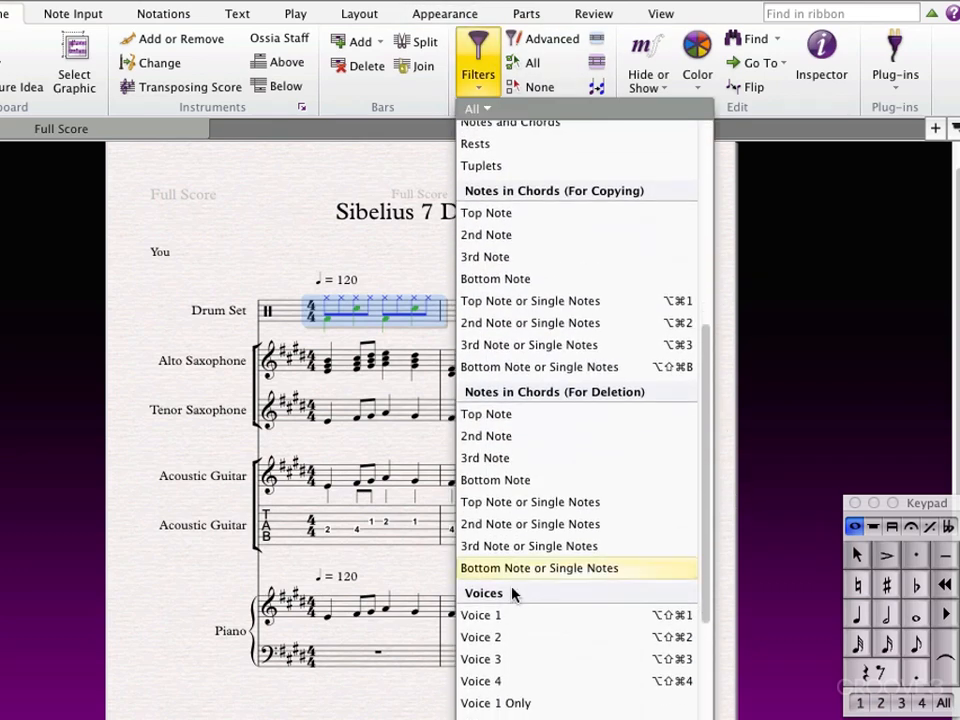
click(468, 612)
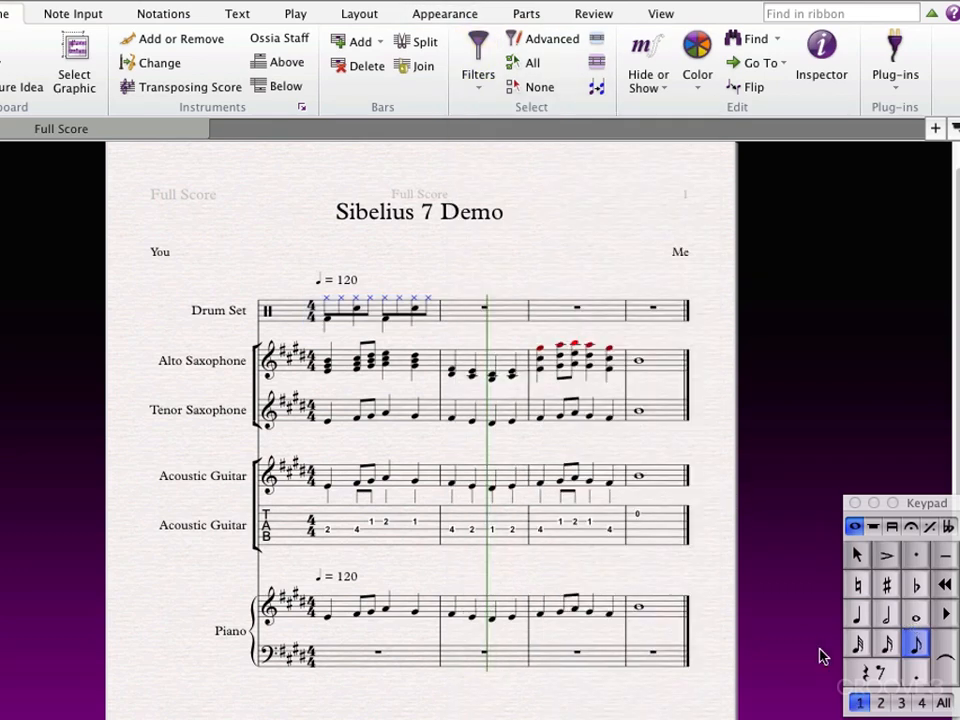
key(x)
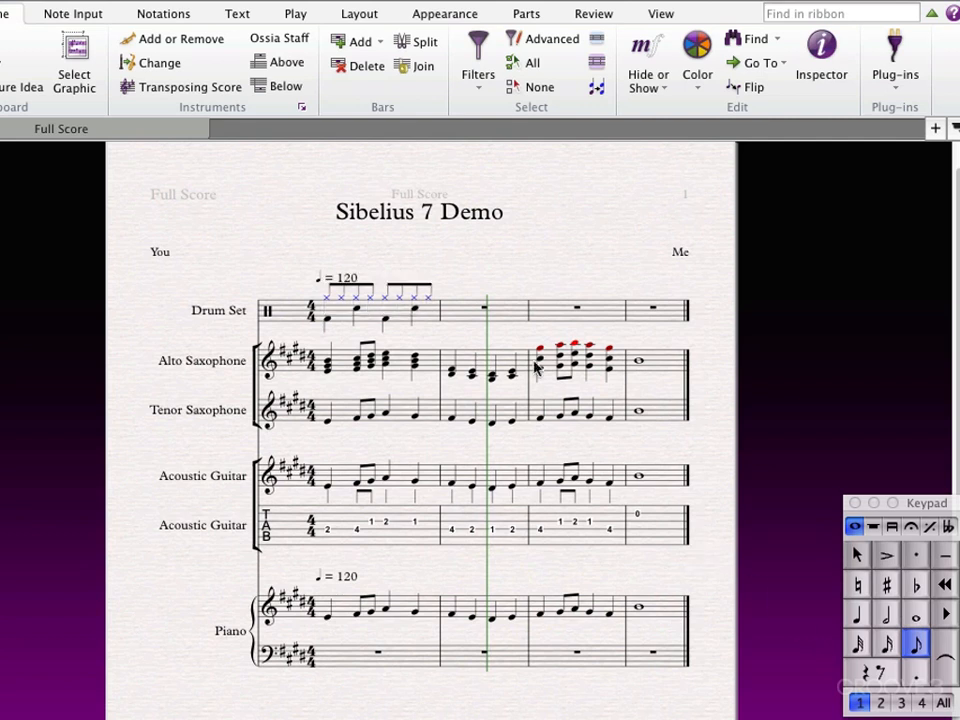
Repeat the drum set's completed first bar three times across the following bars.
click(401, 320)
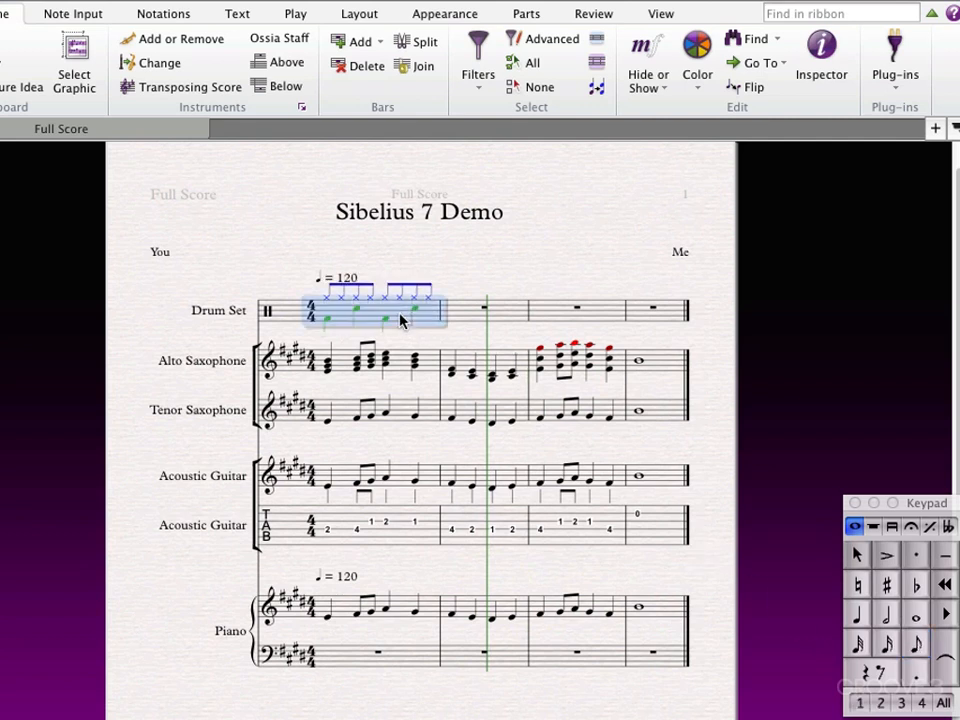
key(r)
key(r)
key(r)
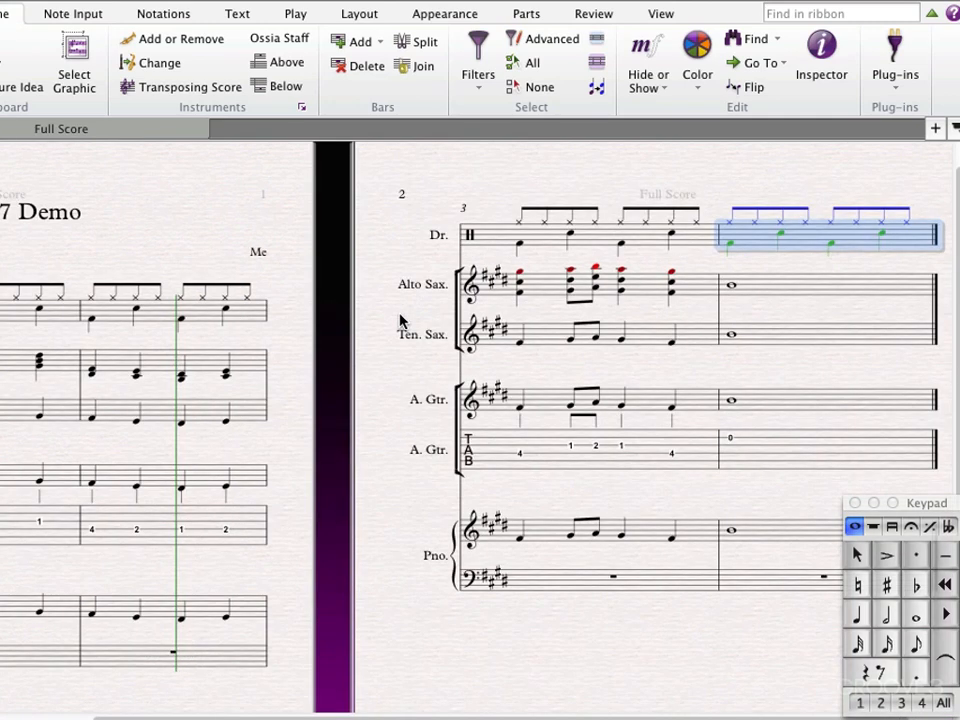
Inspect the voices of individual hi-hat and kick notes in the drum set's first bar.
drag(145, 190, 324, 264)
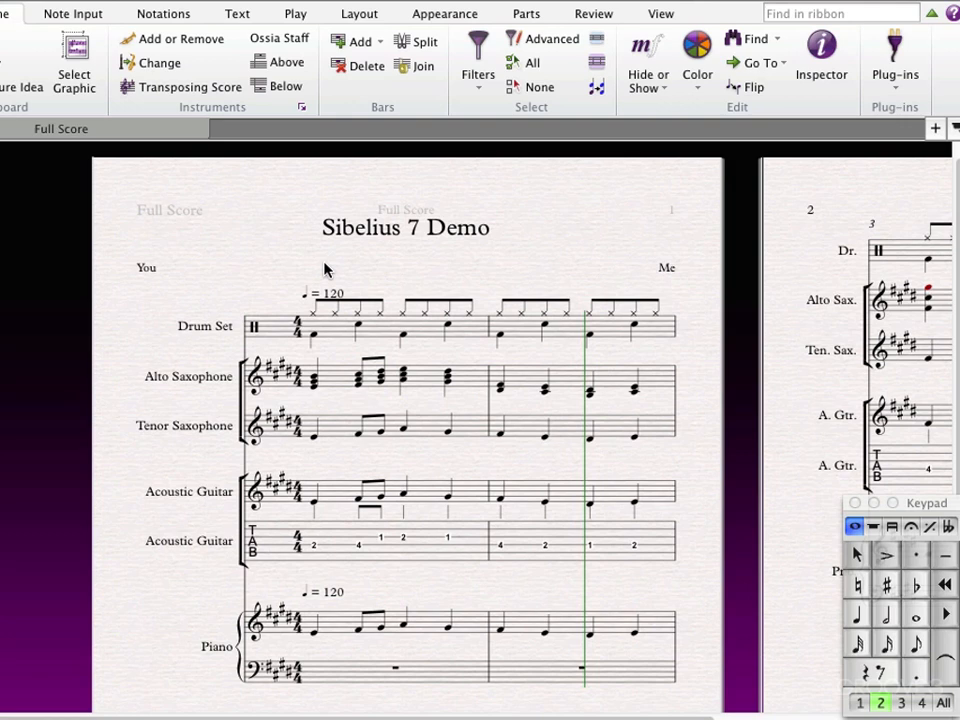
click(363, 300)
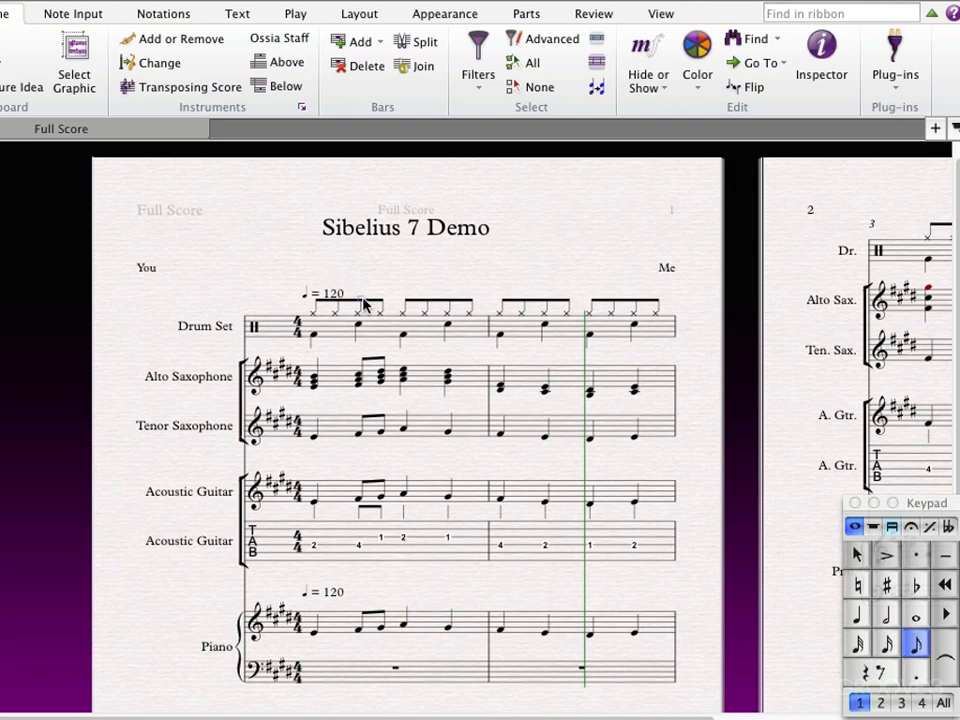
click(313, 337)
click(403, 337)
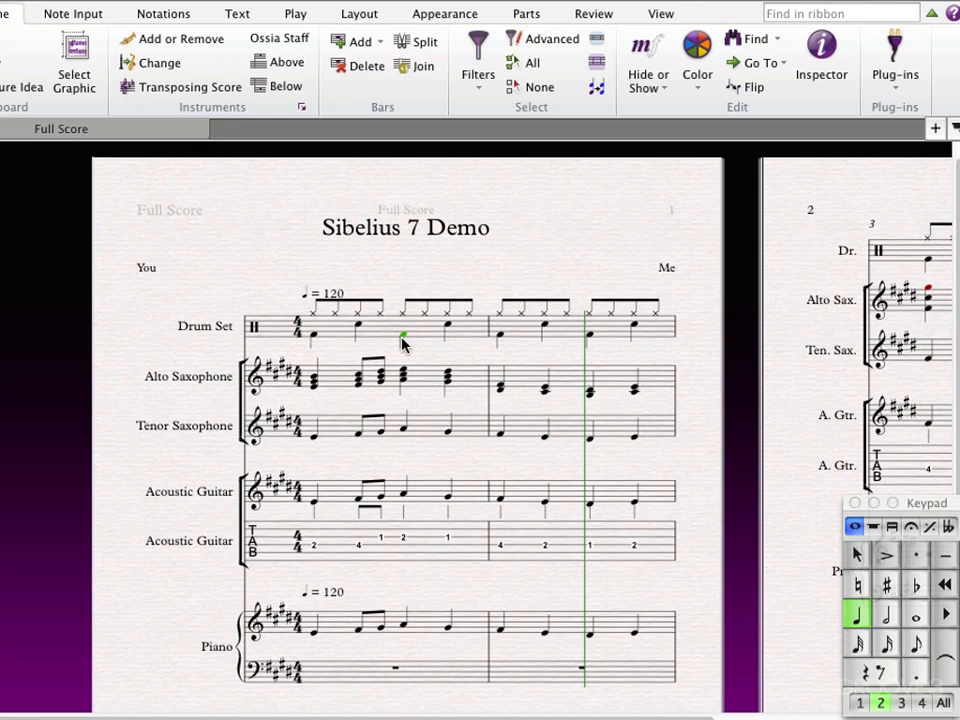
Try reassigning the kick notes on beats 1 and 3 of the drum set's first bar to voice 3.
click(316, 342)
click(901, 703)
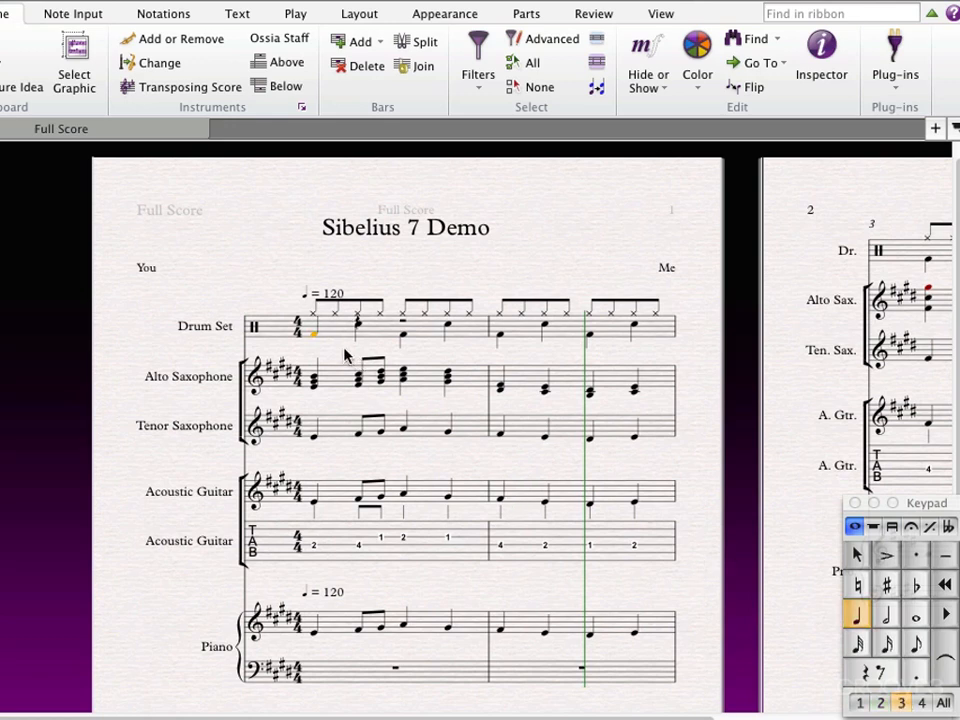
click(359, 325)
click(404, 340)
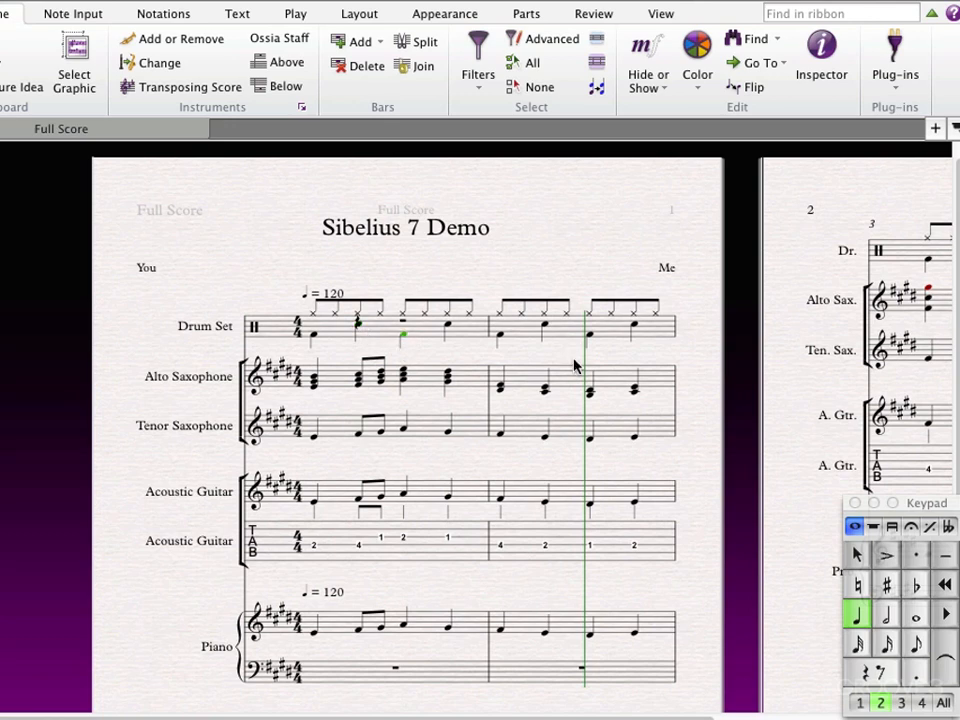
click(903, 706)
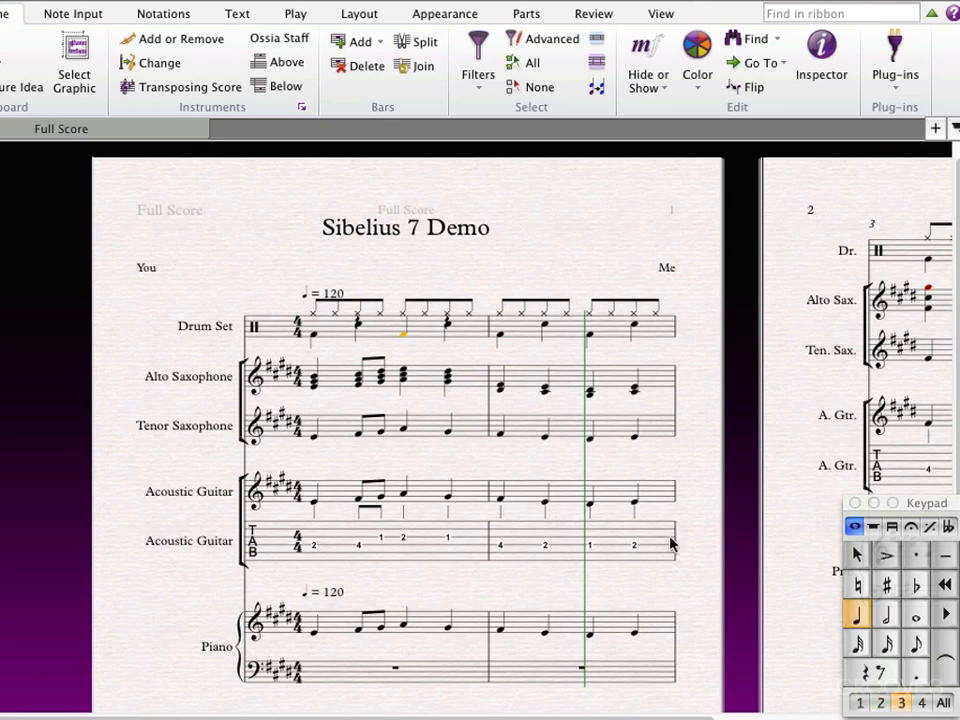
click(448, 324)
click(404, 334)
click(428, 272)
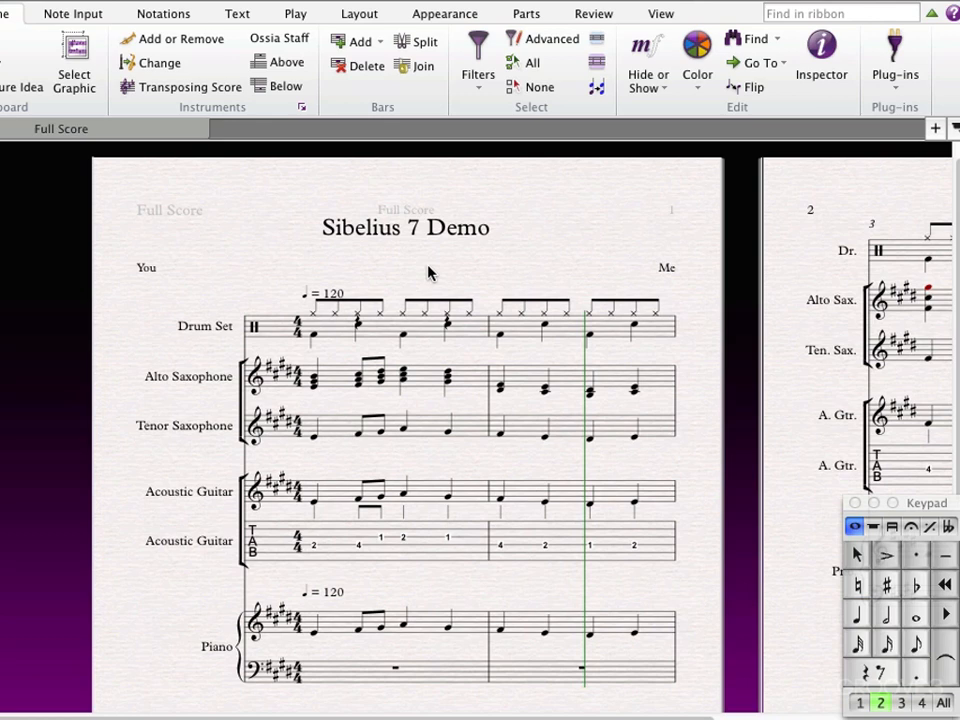
Undo the voice 3 reassignments in the drum set's first bar.
key(super+z)
key(super+z)
key(super+z)
key(super+z)
key(super+z)
key(super+z)
key(super+z)
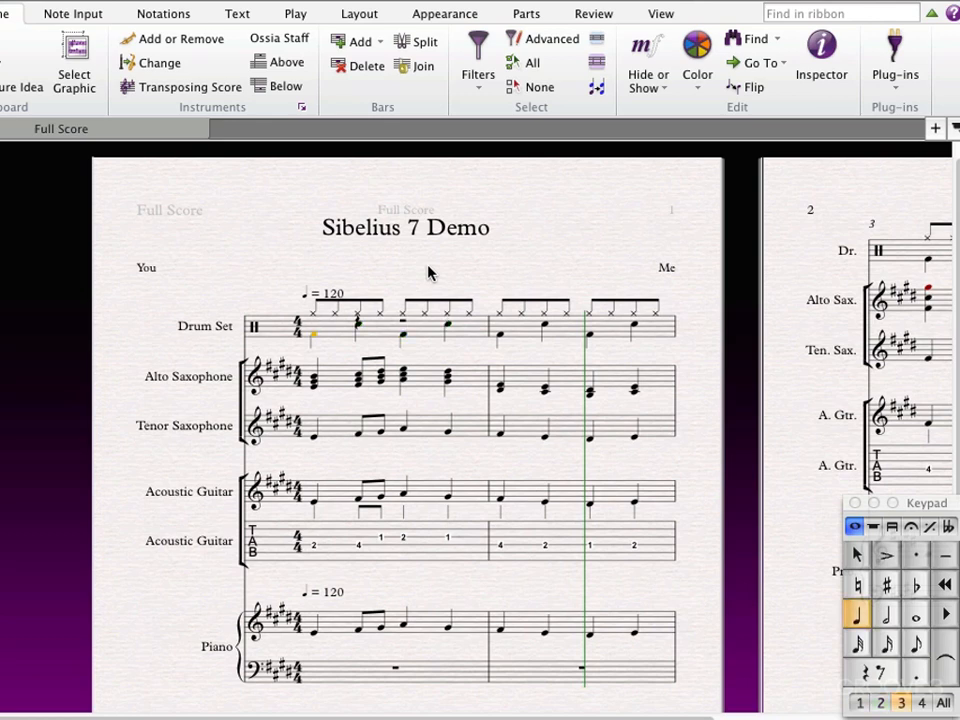
key(super+z)
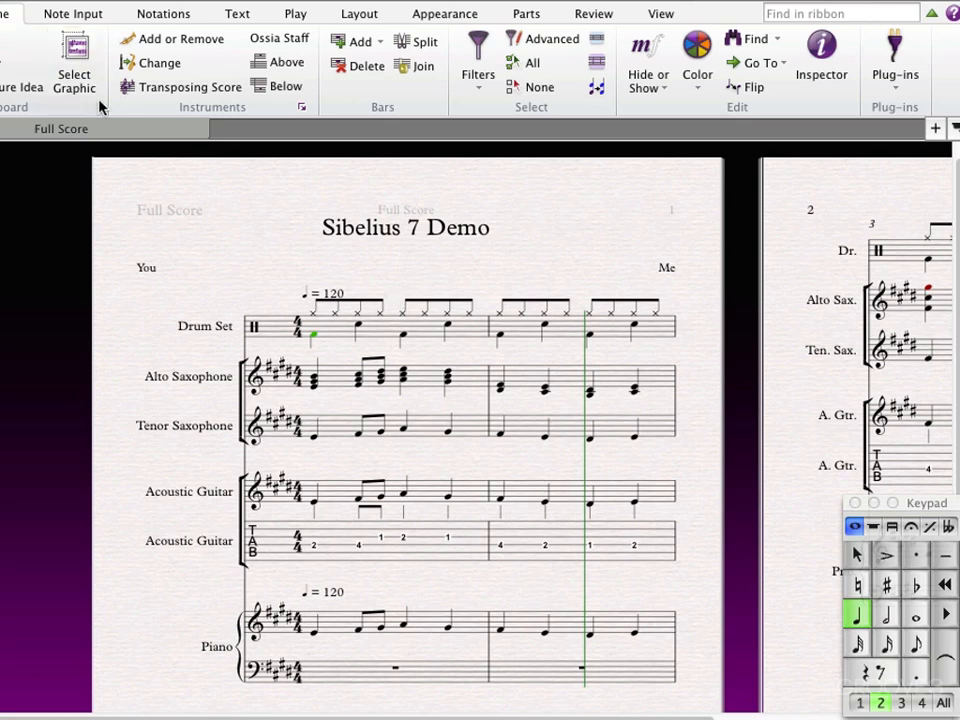
Swap voices 1 and 2 in the drum set's first bar, then swap them back.
click(75, 16)
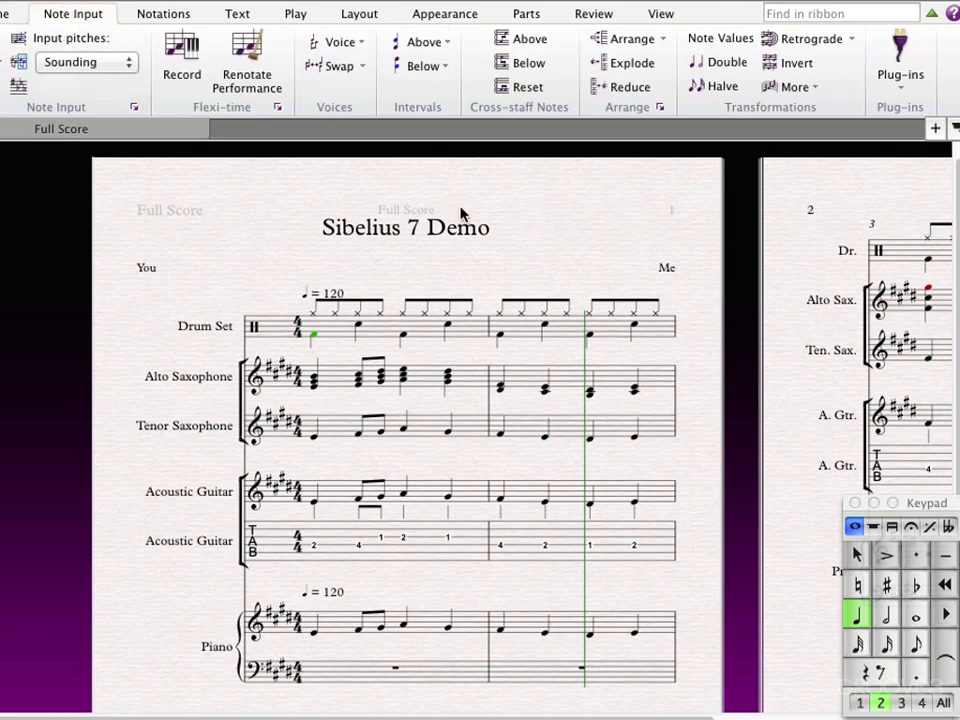
click(388, 332)
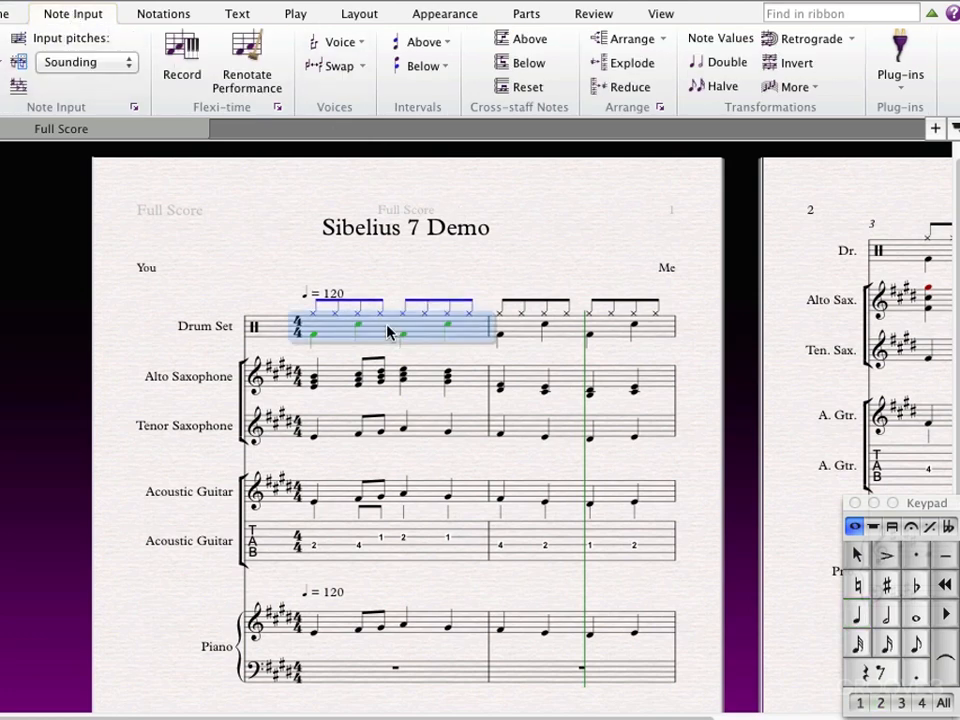
click(355, 42)
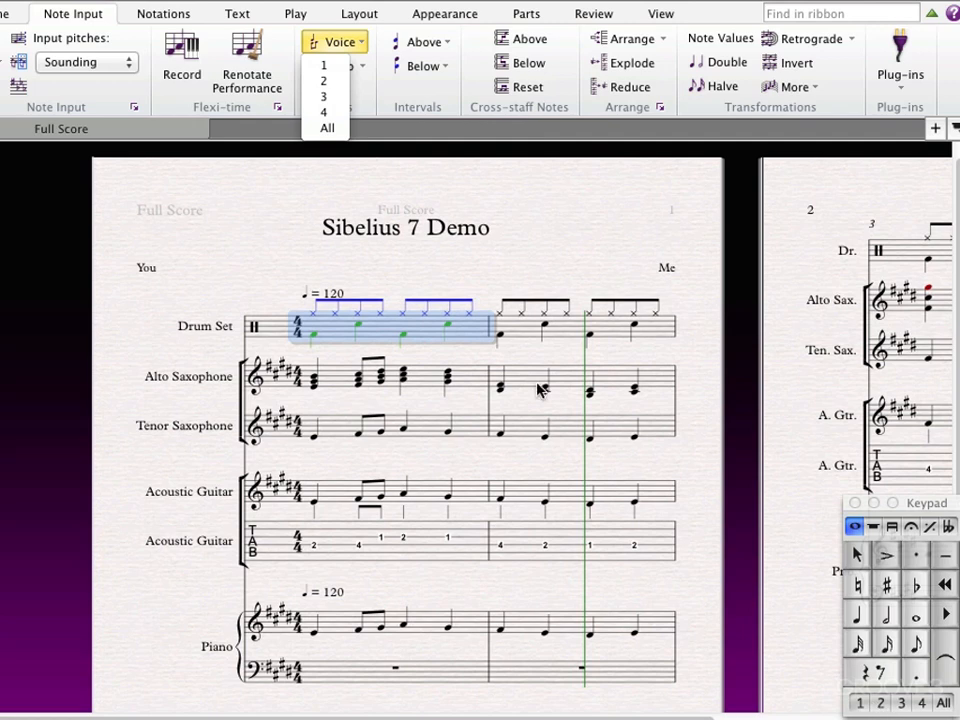
click(262, 145)
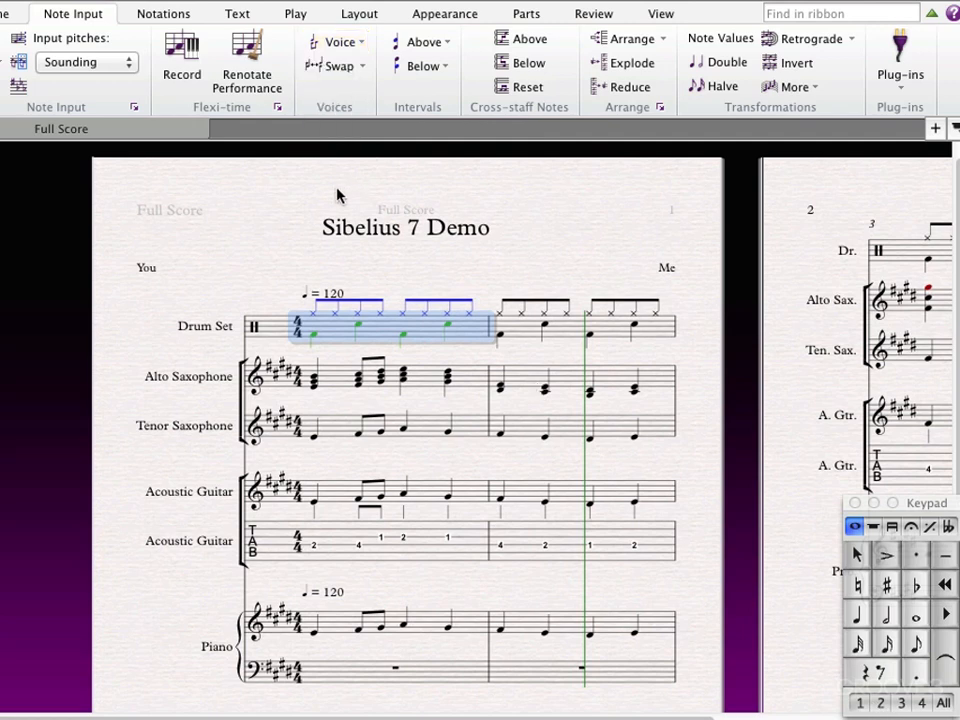
click(362, 66)
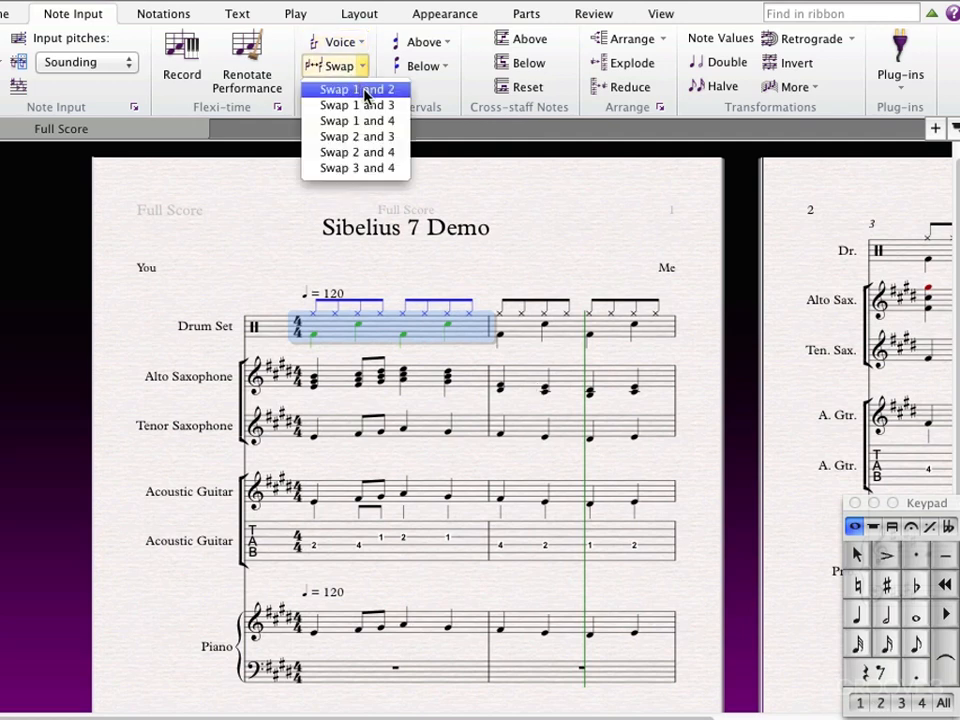
click(362, 90)
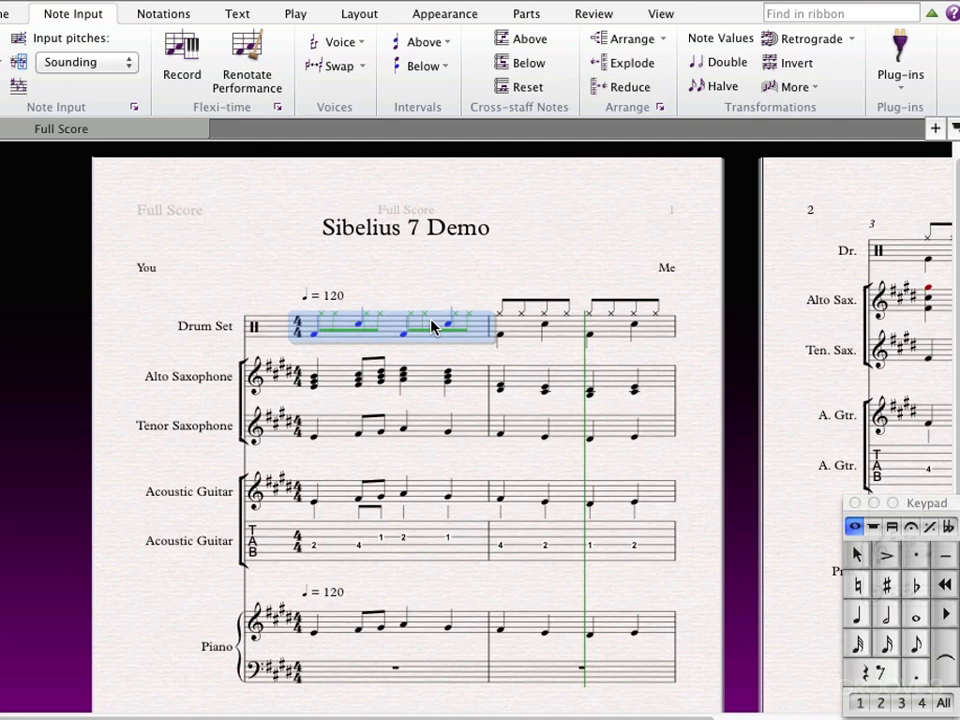
click(347, 66)
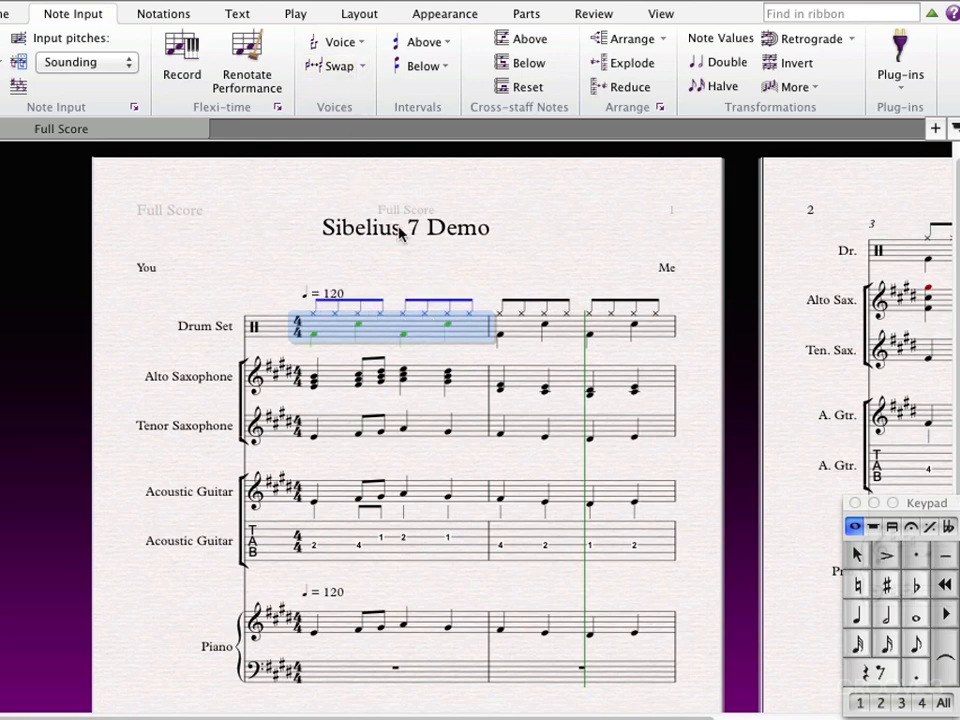
key(Escape)
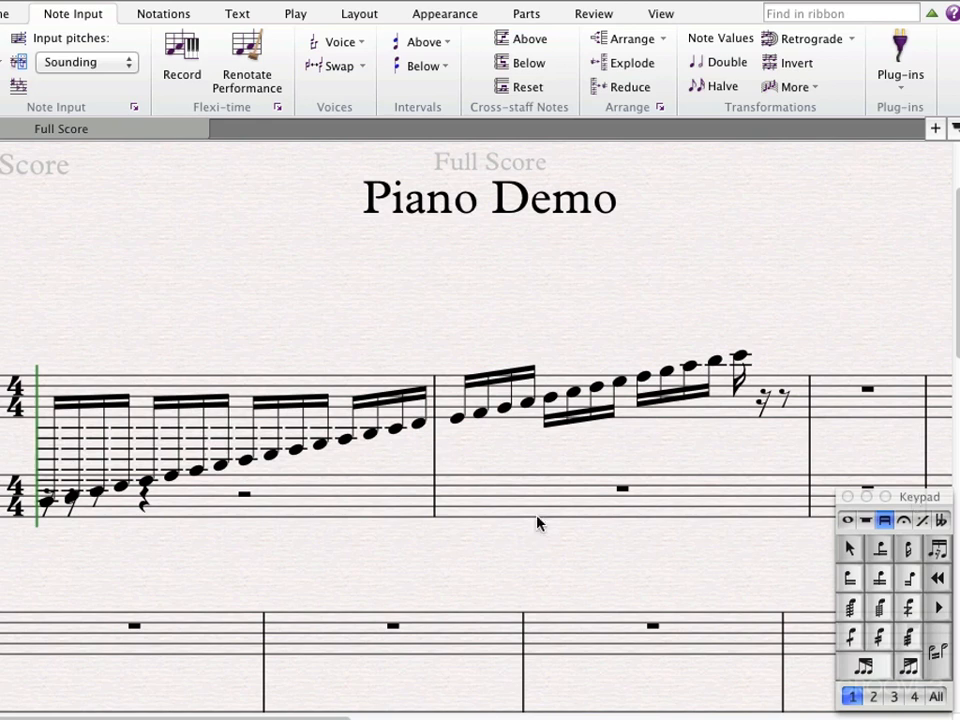
In the Piano Demo score, cross bar 1's first fourteen sixteenth notes to the staff below and widen the gap between the piano staves.
click(45, 501)
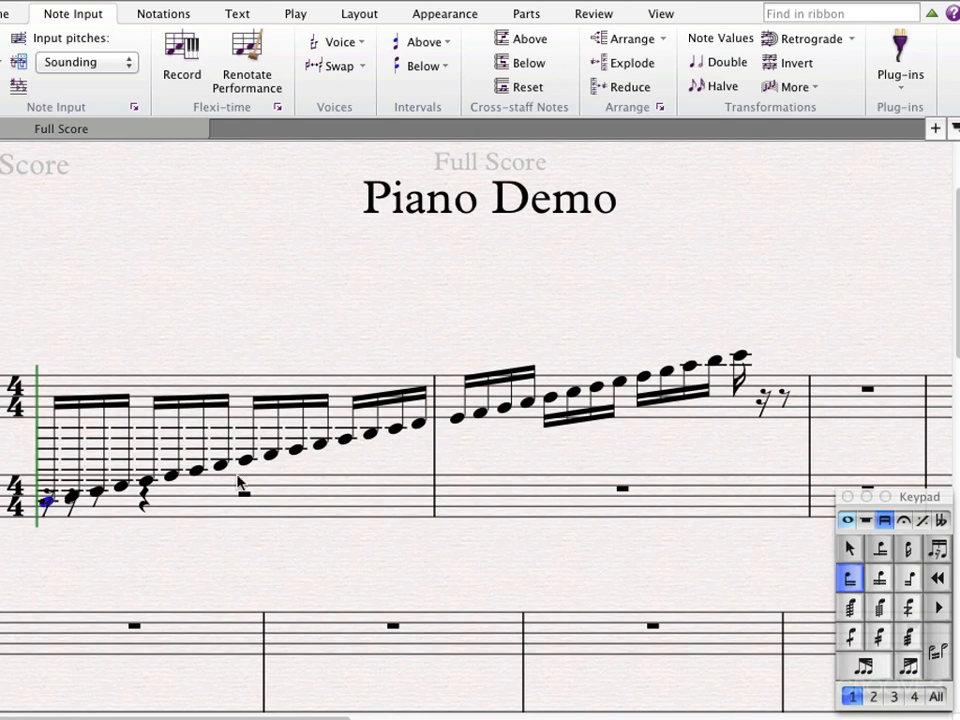
shift+click(375, 437)
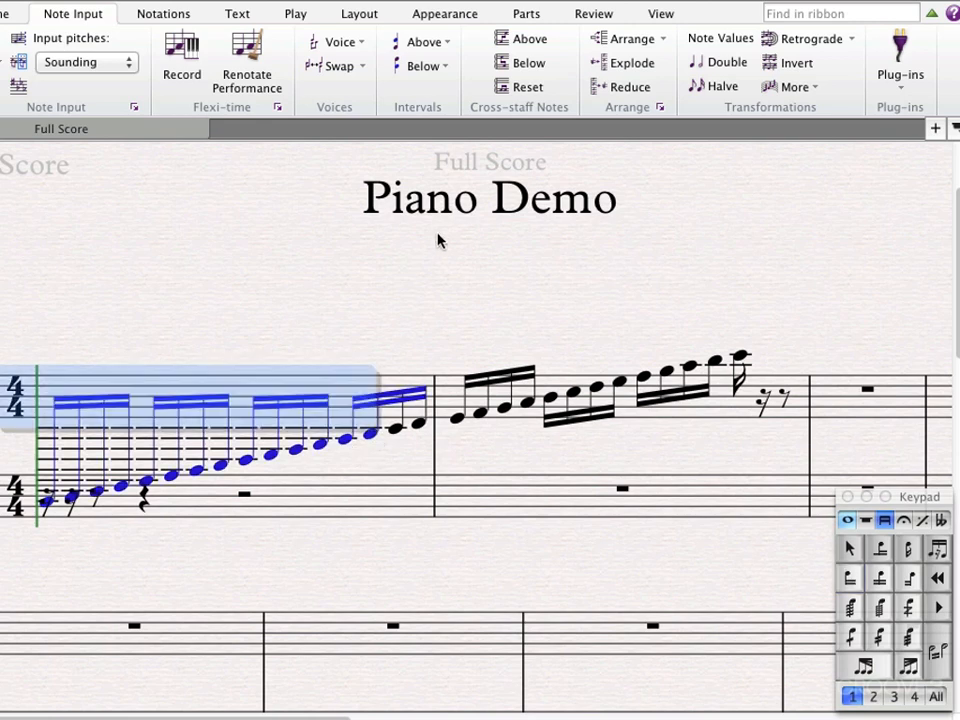
click(509, 62)
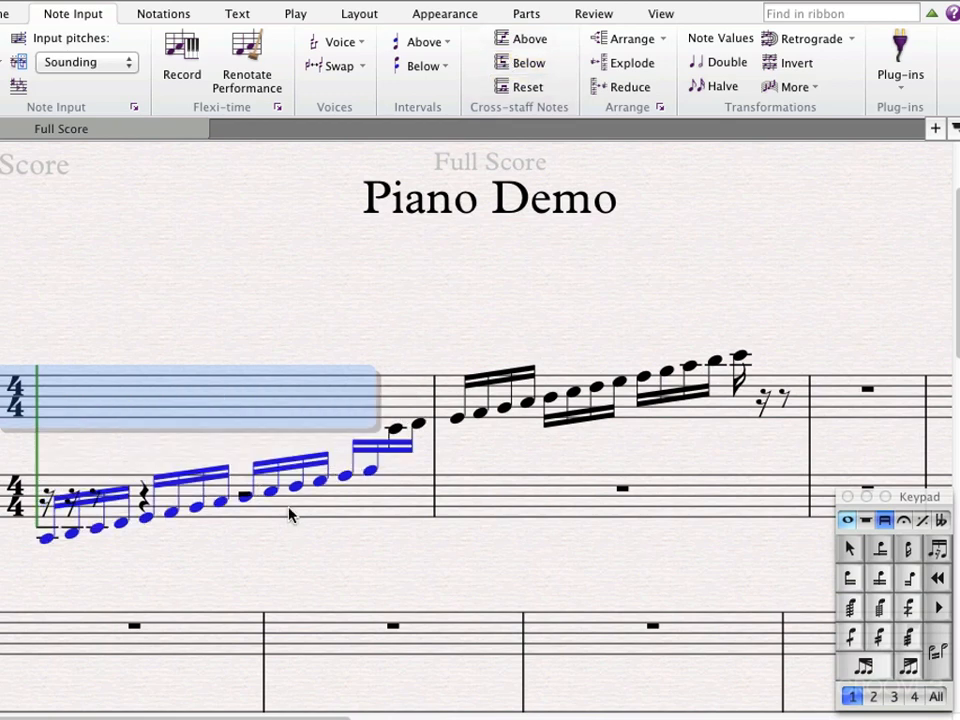
drag(289, 514, 289, 569)
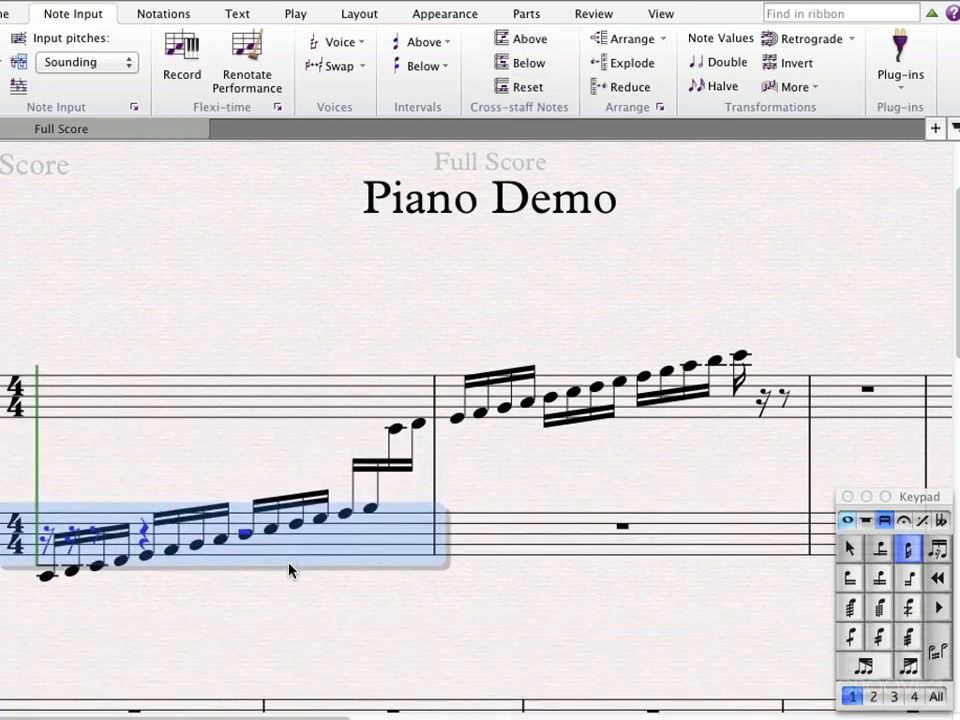
click(298, 600)
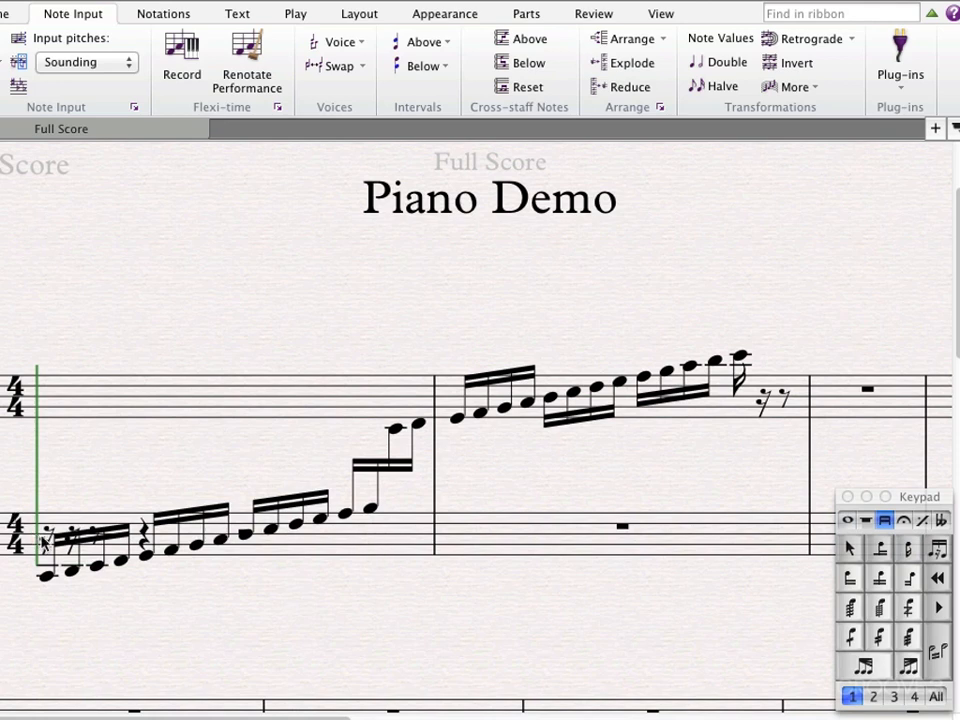
Hide the rests in the first bar of the lower piano staff.
right_click(330, 546)
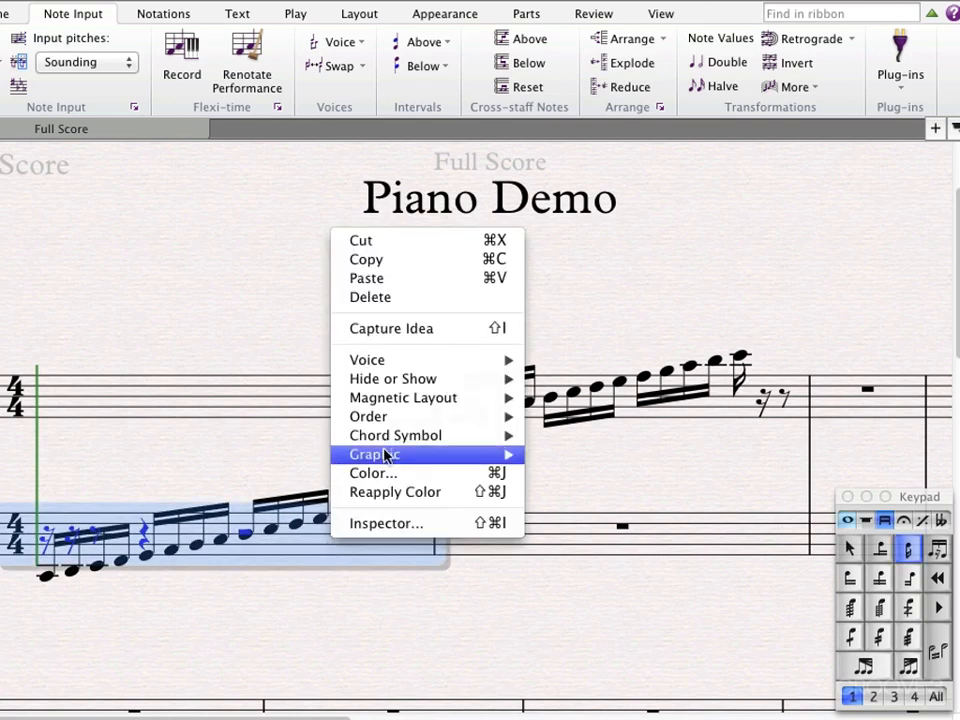
mouse_move(392, 379)
click(560, 382)
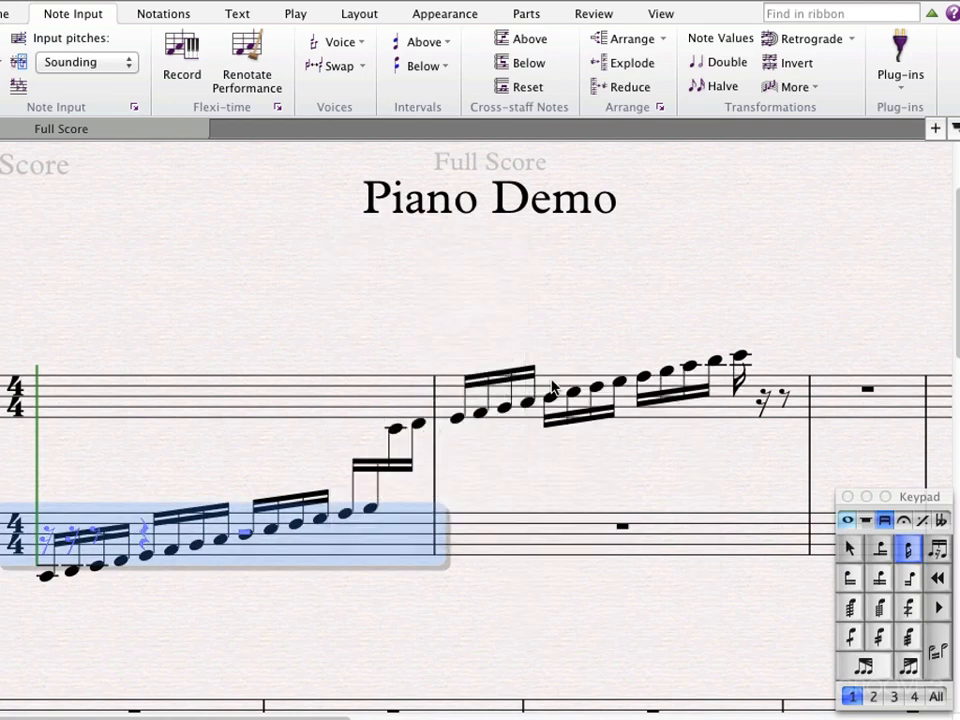
click(378, 622)
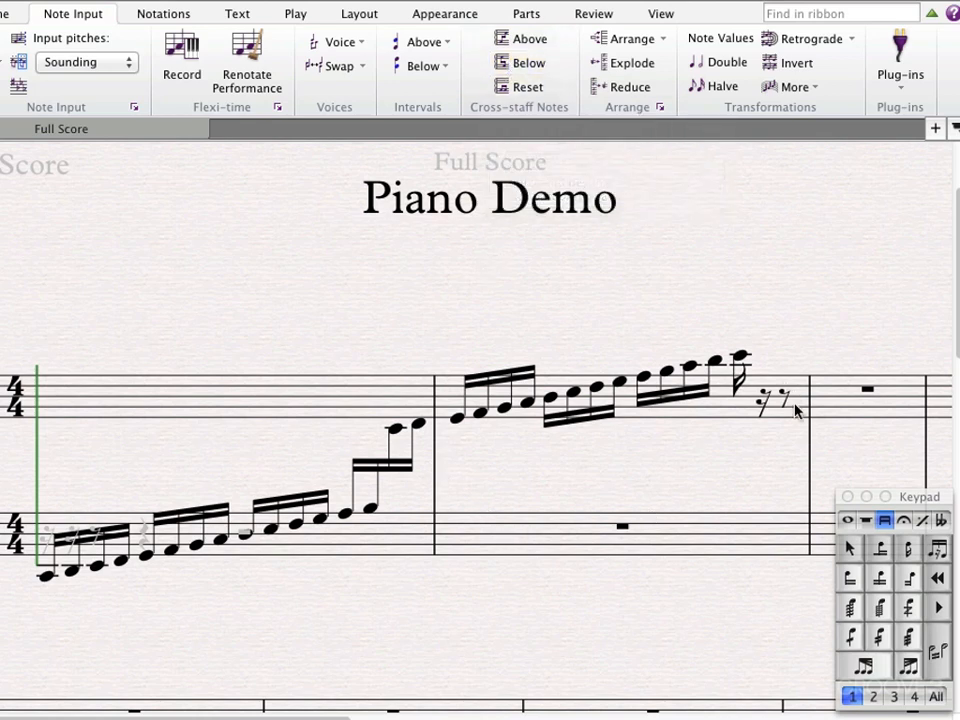
Reset the cross-staff notes across the first two bars of both piano staves.
click(688, 438)
shift+click(324, 551)
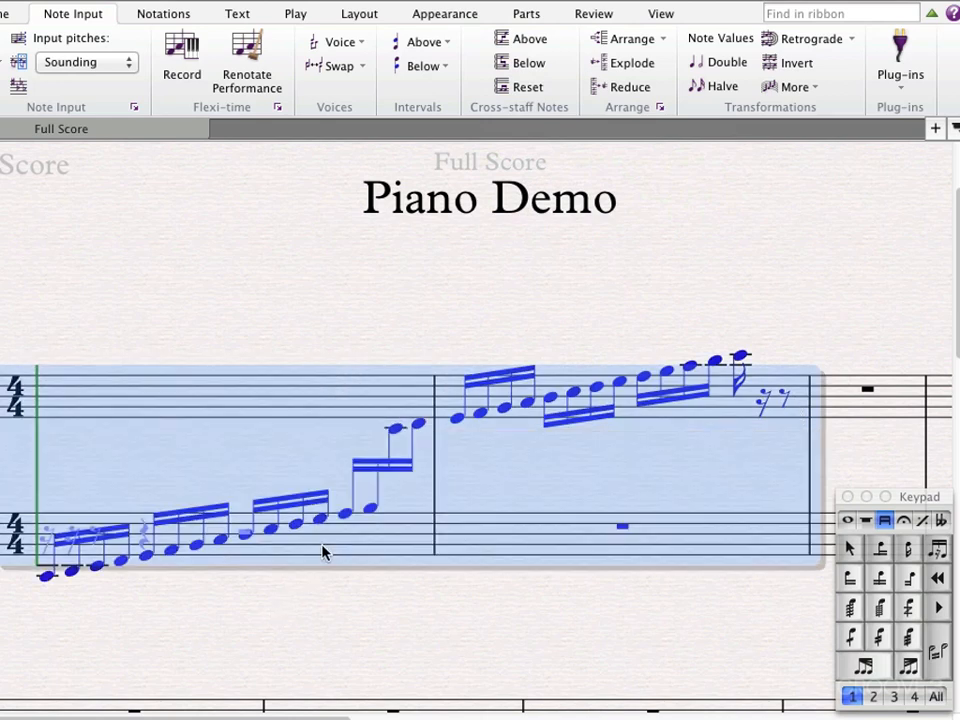
click(515, 90)
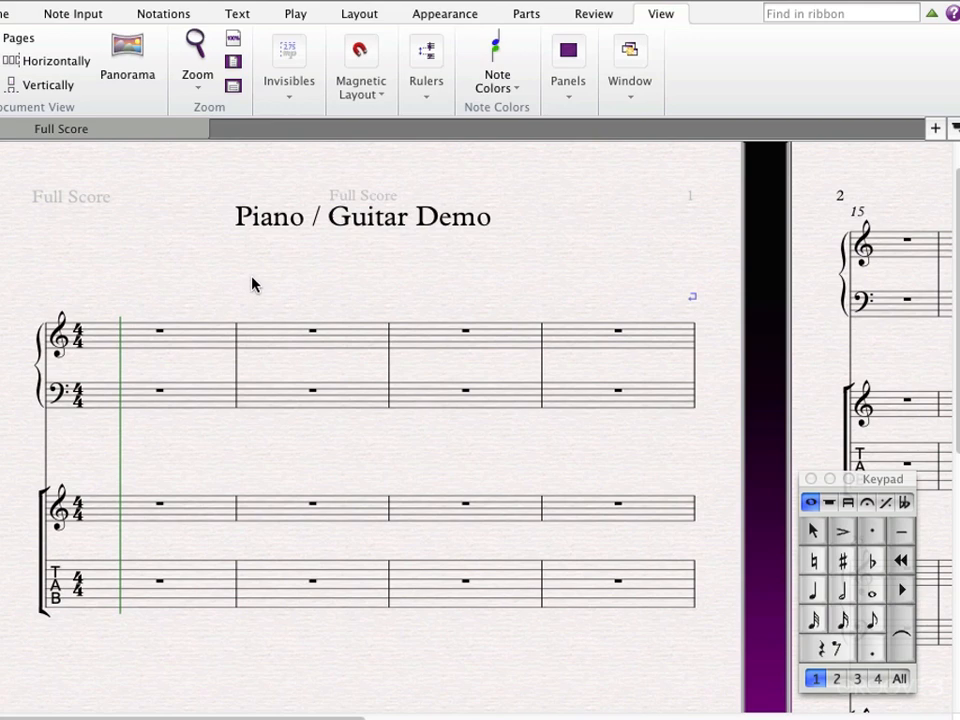
Show the Fretboard panel for the Piano / Guitar Demo score and place it below the guitar's notation staff.
click(571, 96)
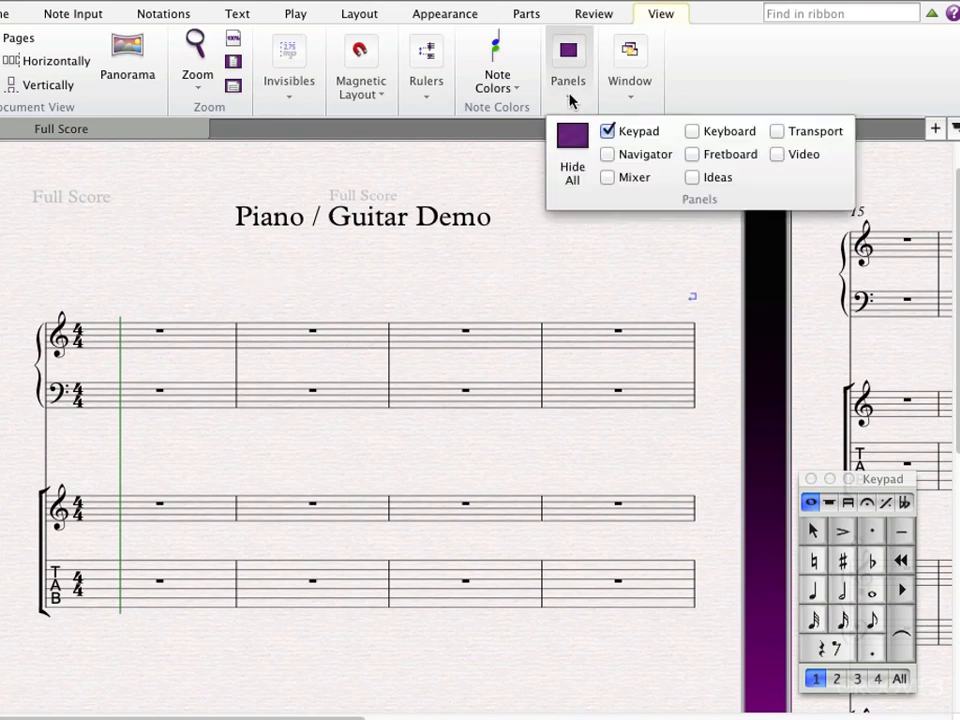
click(693, 157)
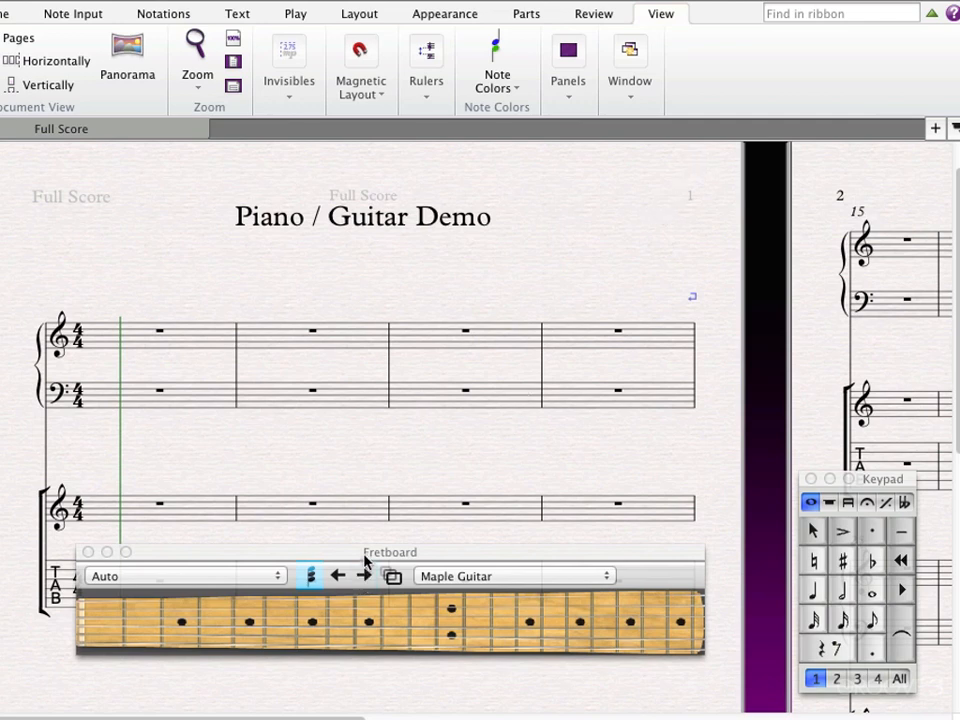
drag(366, 562, 429, 540)
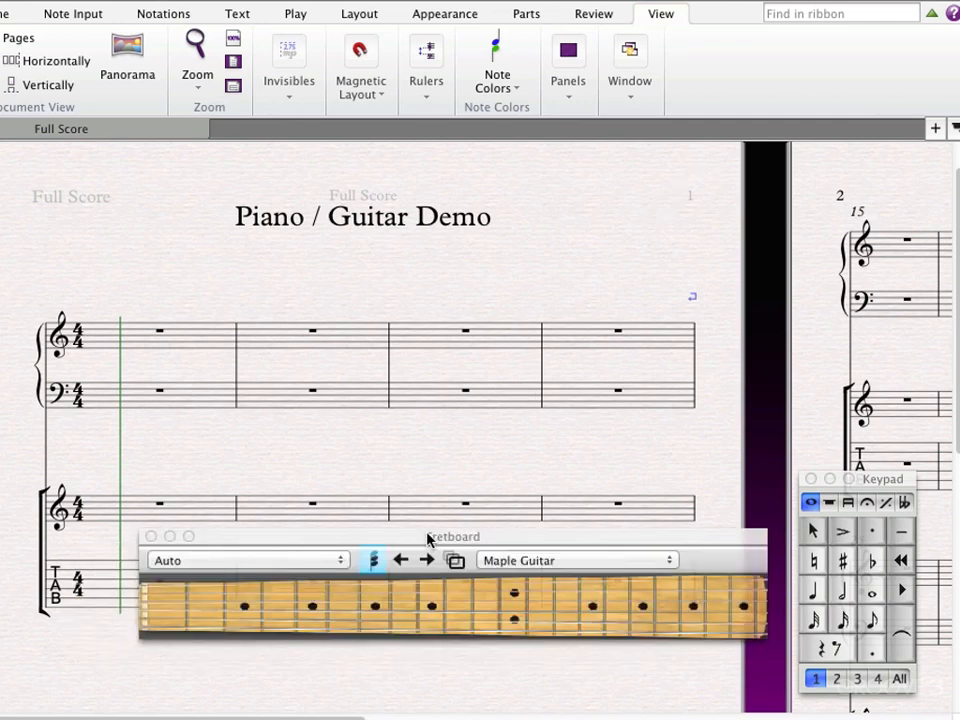
drag(427, 539, 422, 589)
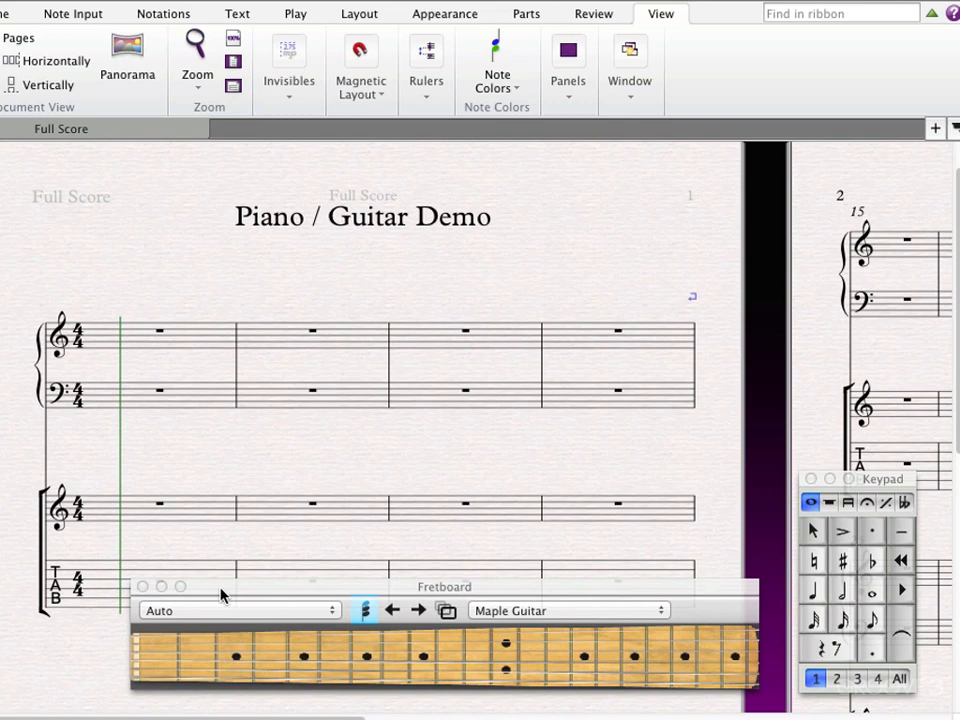
Enter an E major quarter-note chord on beat 1 of the guitar's first bar using the Maple Guitar fretboard.
click(143, 521)
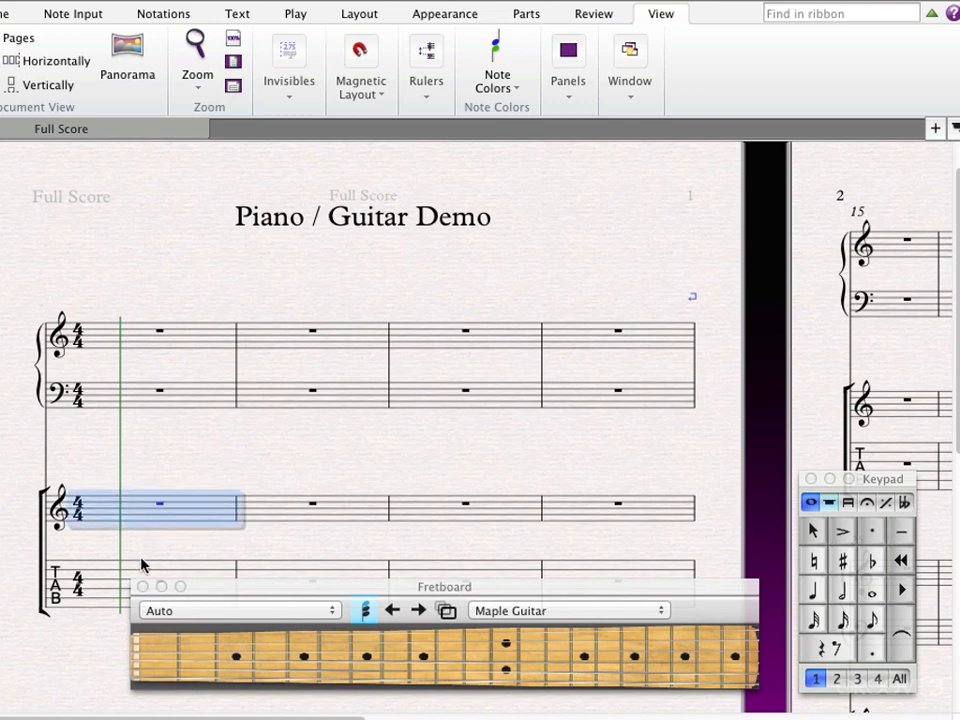
click(137, 683)
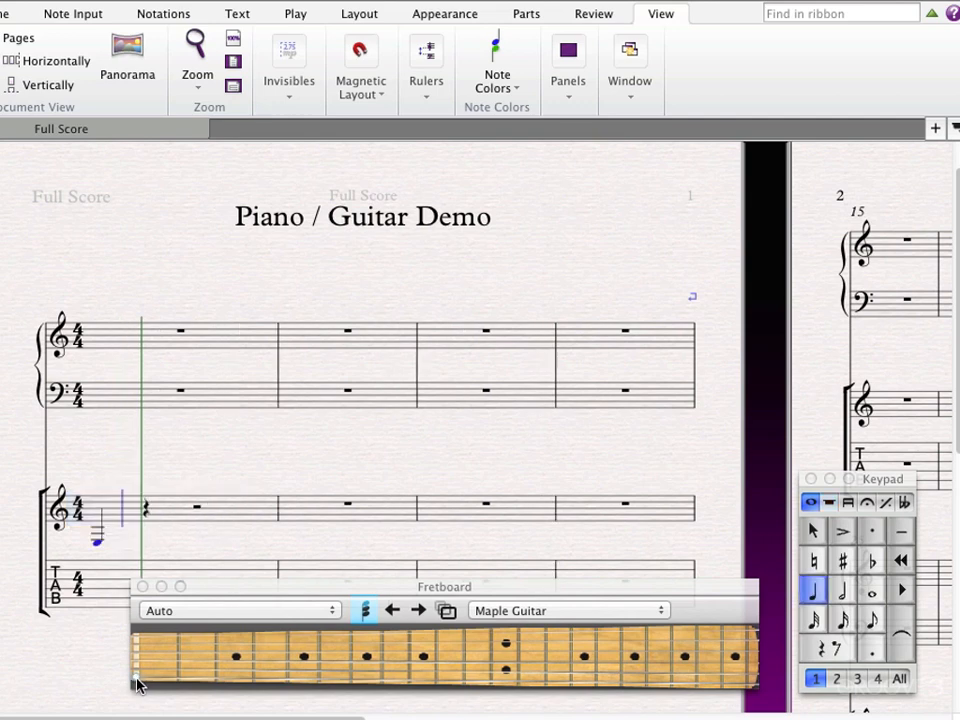
click(203, 670)
click(203, 662)
click(165, 653)
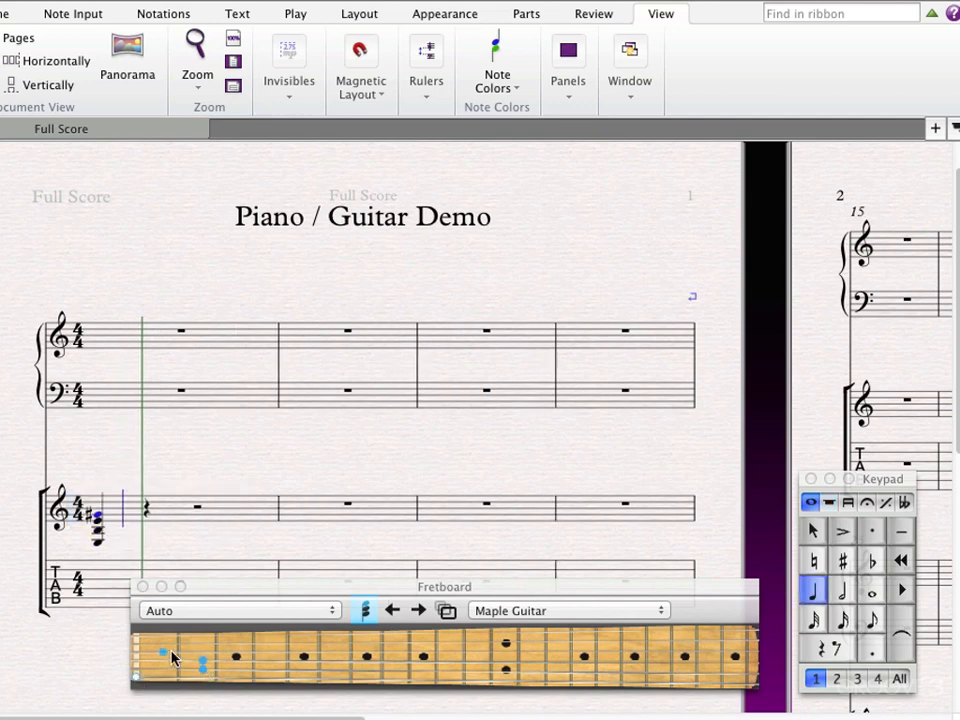
click(138, 640)
key(Right)
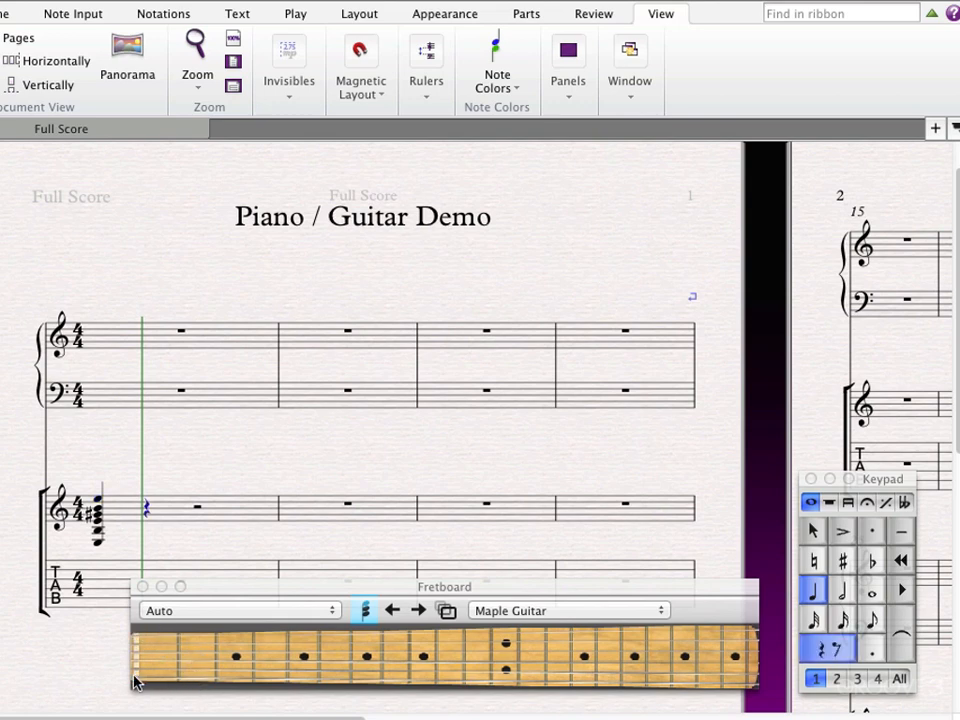
Enter an A major quarter-note chord over low E on beat 2 of the guitar's first bar and play the passage back.
click(186, 672)
click(191, 664)
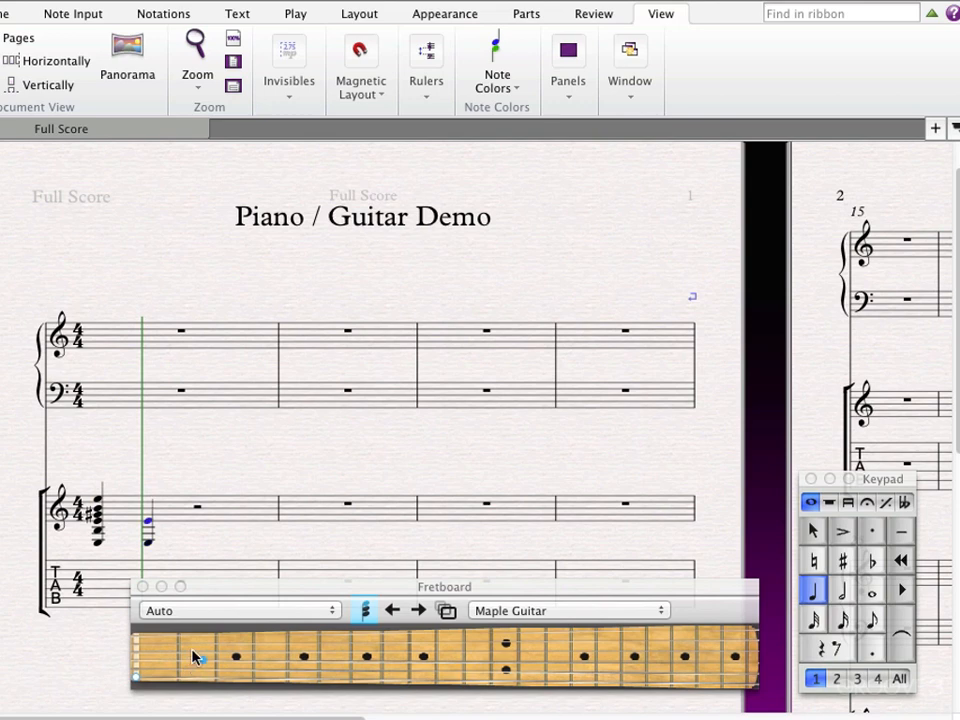
click(195, 656)
click(190, 648)
click(138, 634)
key(Escape)
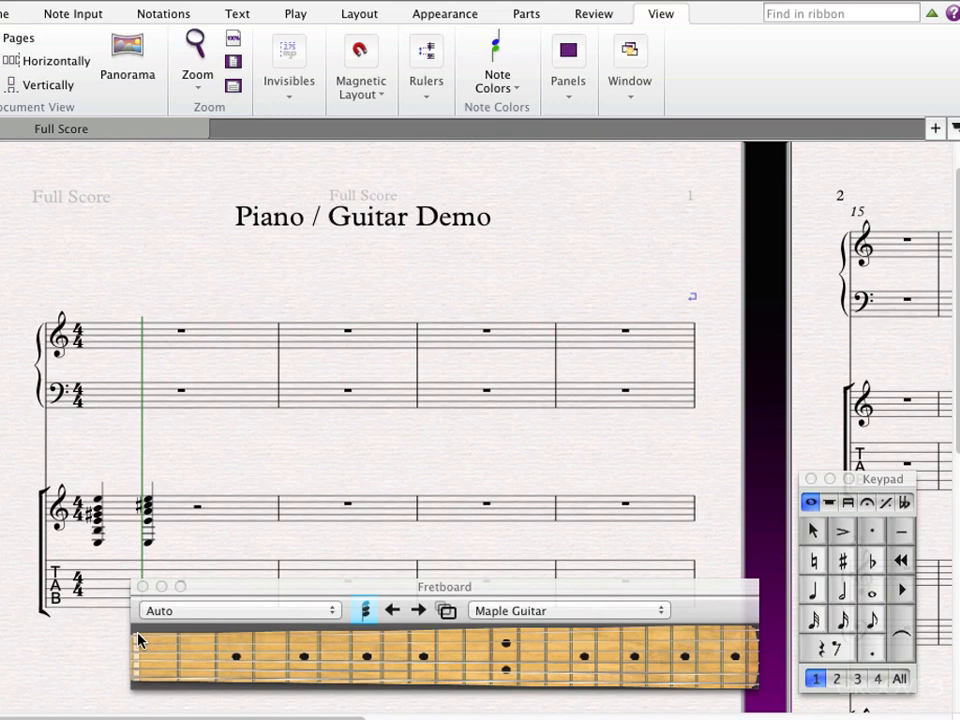
key(space)
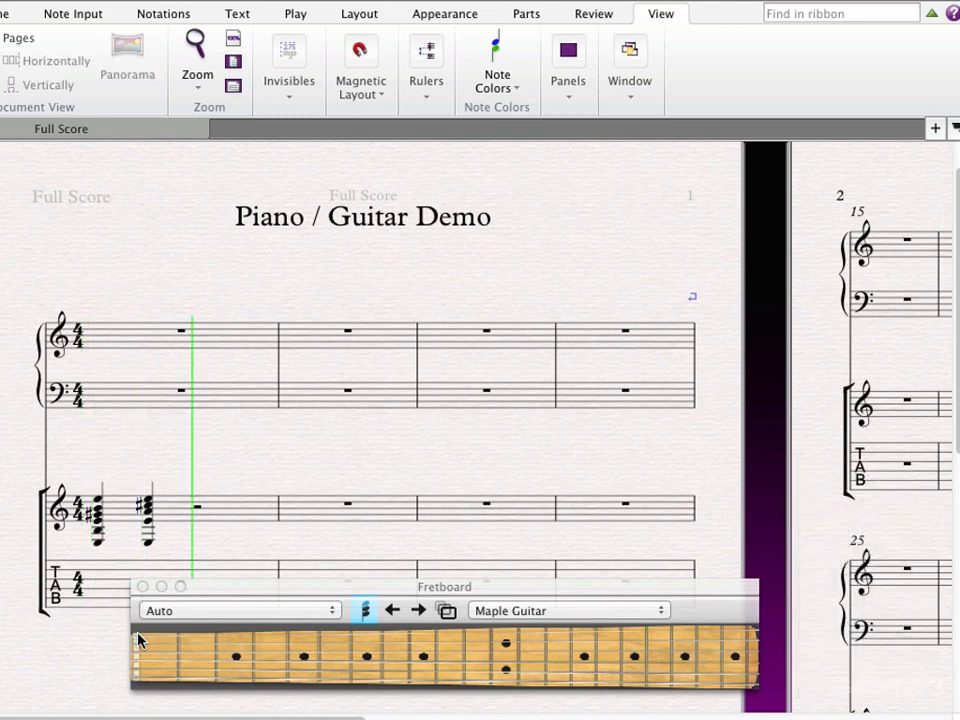
key(space)
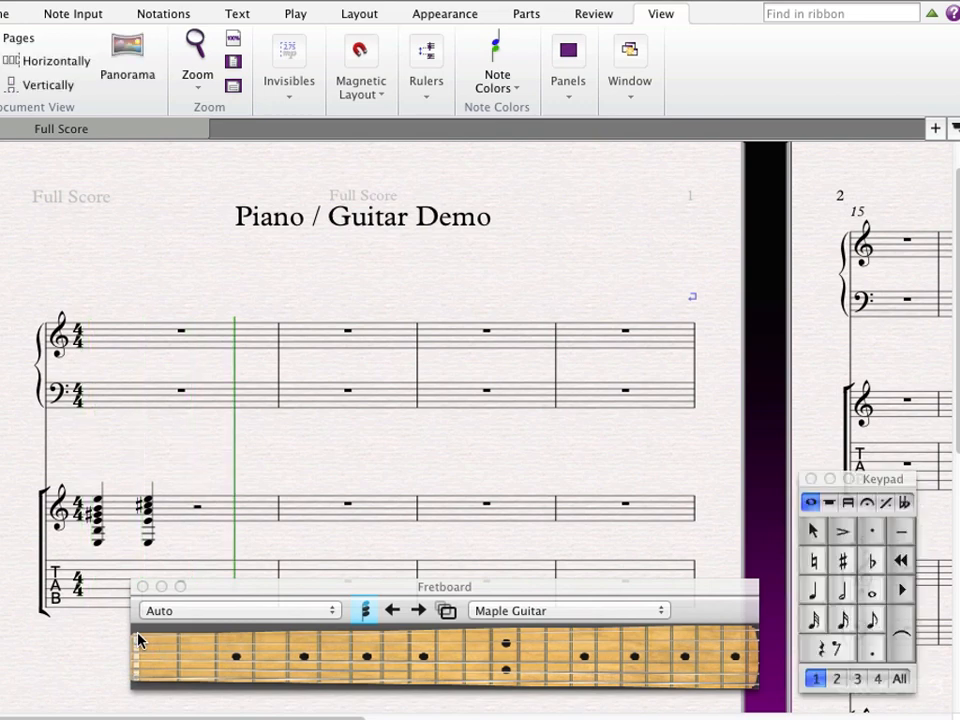
Repeat the guitar's pair of quarter-note chords through the rest of bar 1 and into bar 2.
click(147, 543)
shift+click(100, 505)
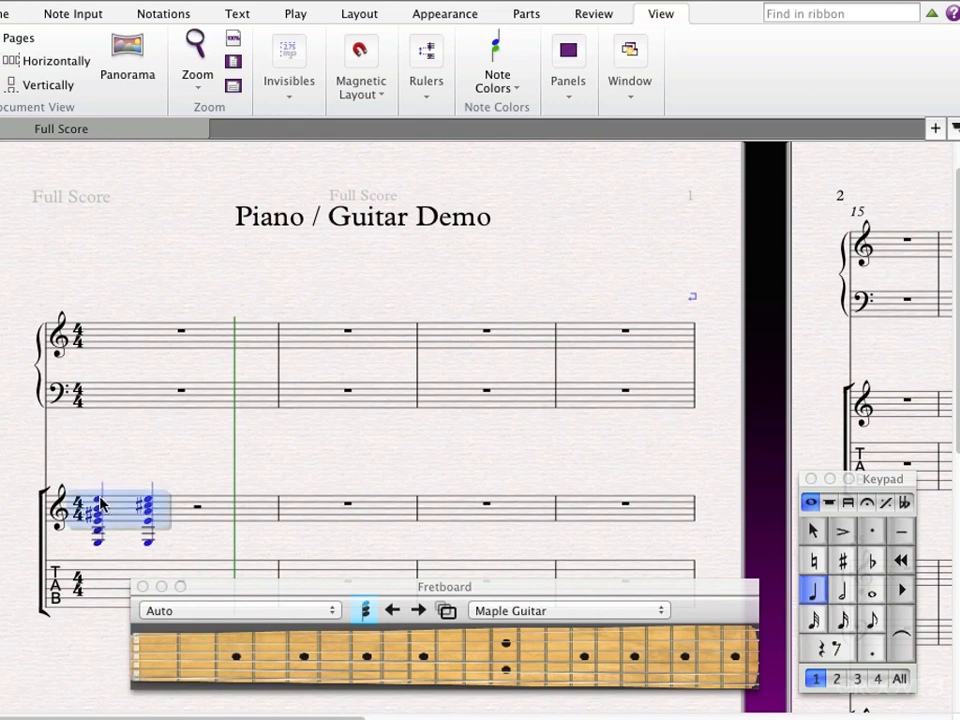
key(r)
key(r)
key(r)
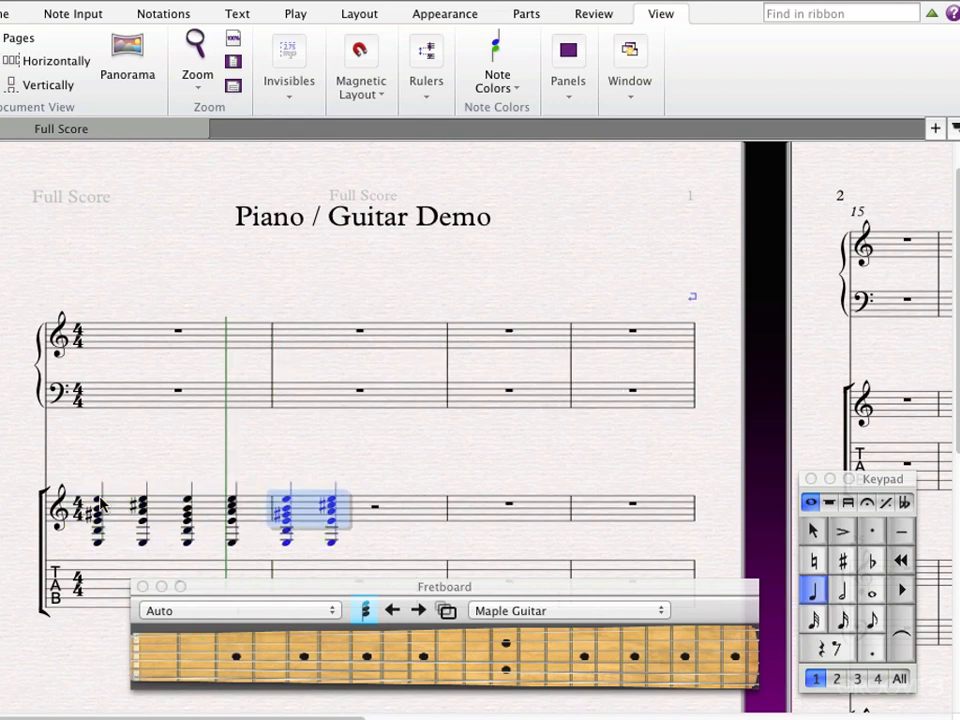
Fill out the guitar's bar 2 with the repeated chord pair and play the passage back.
key(Escape)
key(p)
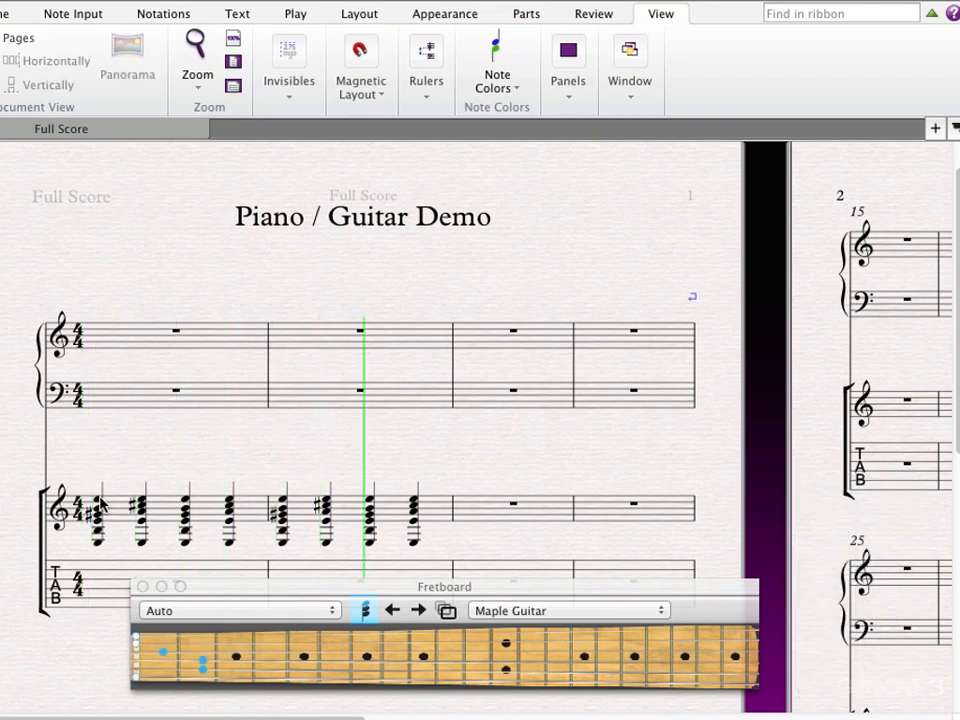
key(Escape)
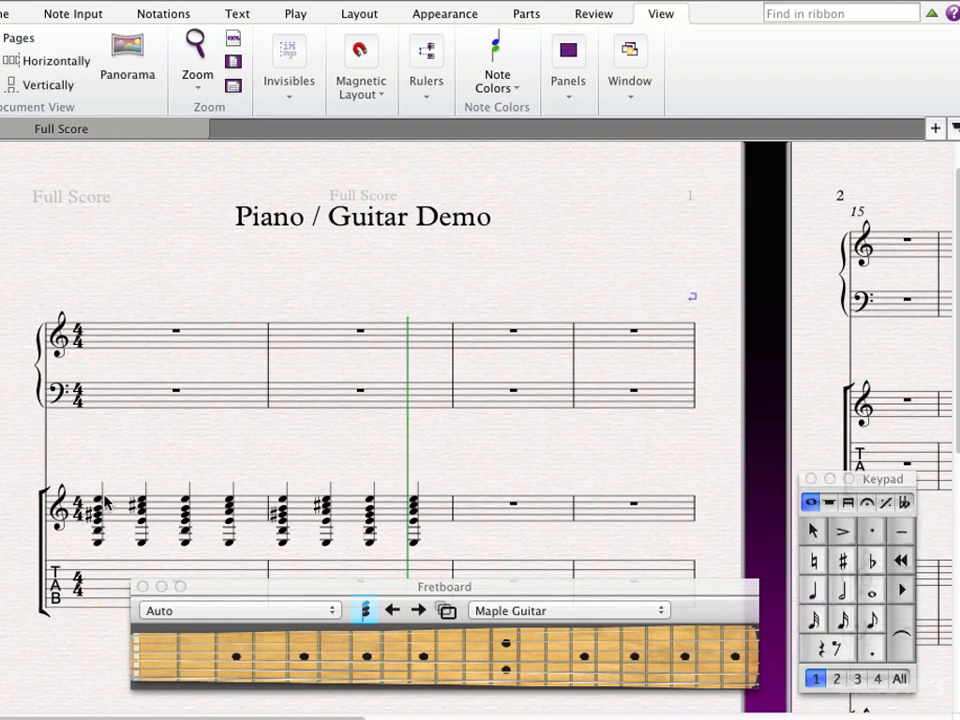
Turn off the fretboard's chord mode and start the guitar's bar 3 with eighth notes low E, G♯ and B.
click(483, 513)
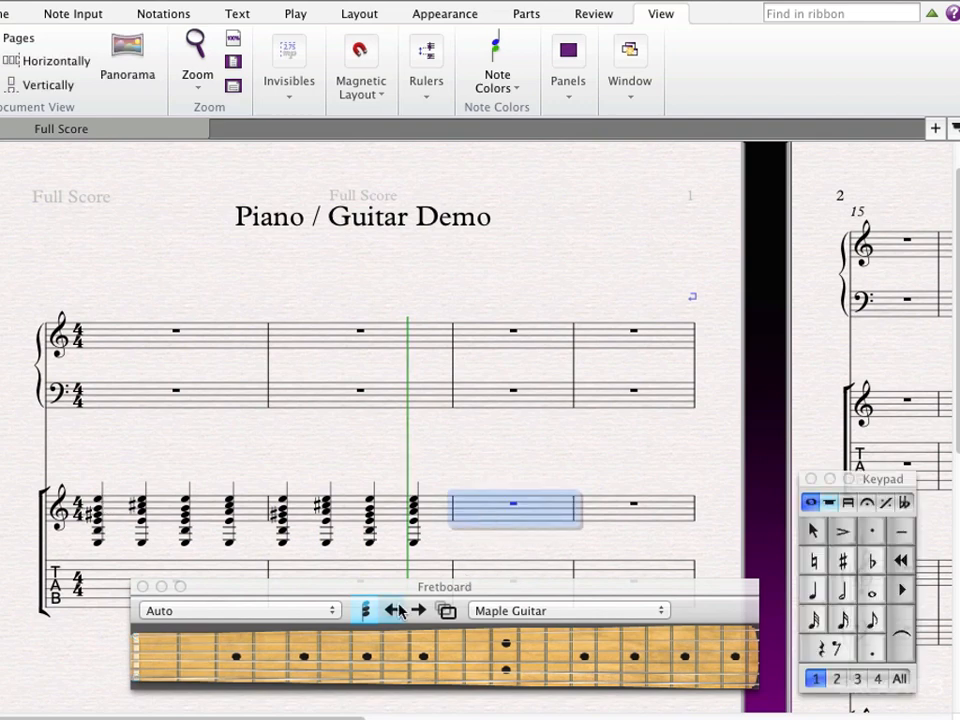
click(366, 611)
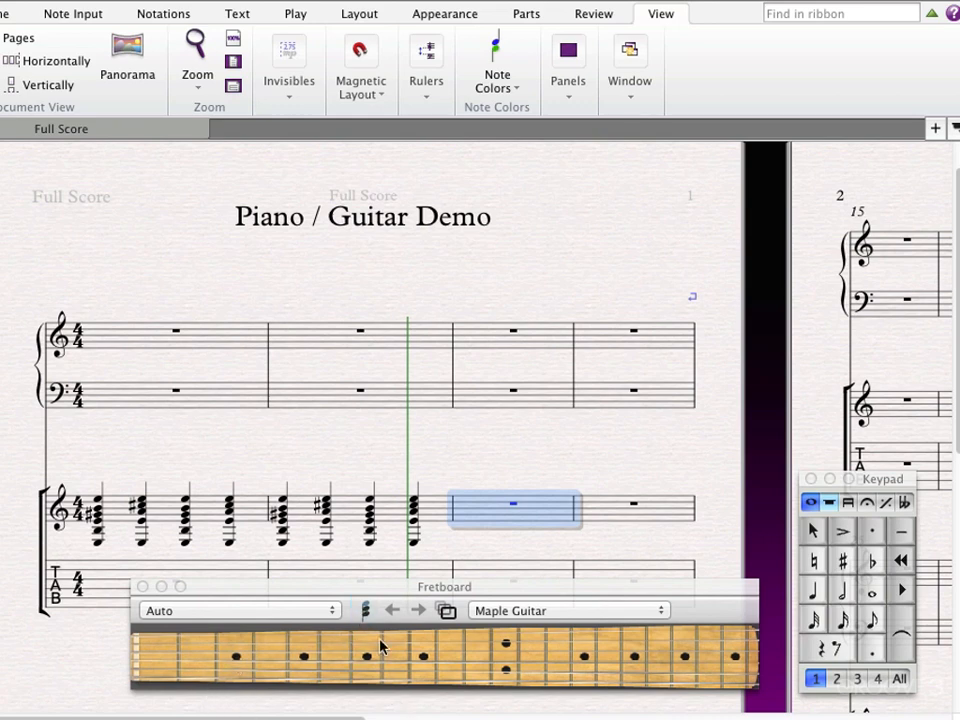
click(869, 616)
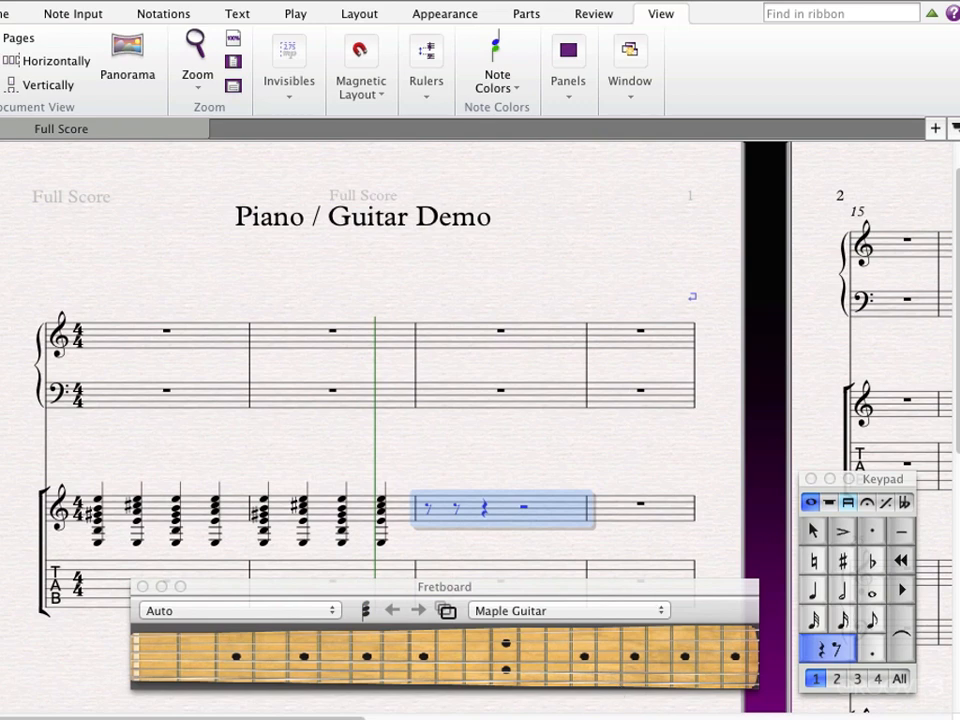
click(137, 683)
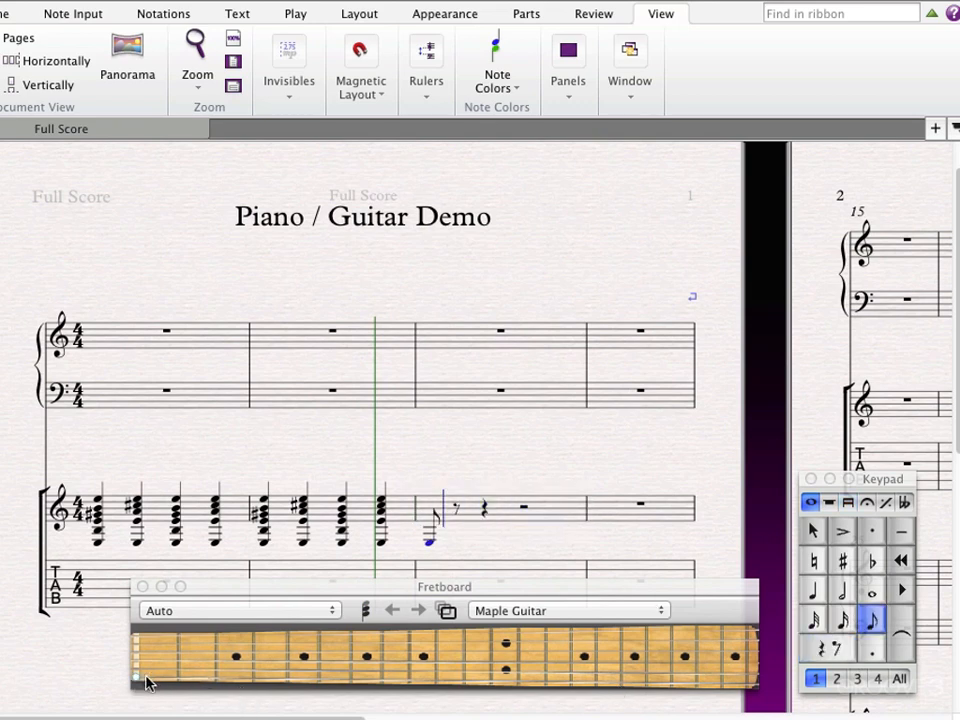
click(274, 679)
click(200, 668)
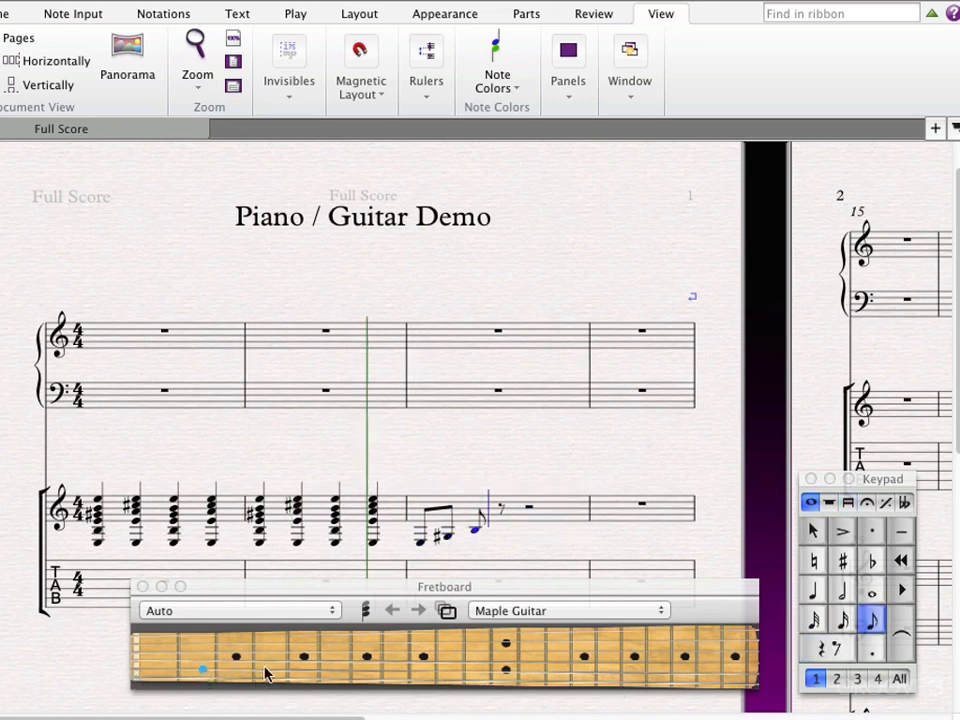
Continue the guitar's bar 3 with eighth notes C♯, E♭, F♯, B and G♯, ending on low E in bar 4.
click(268, 669)
click(167, 657)
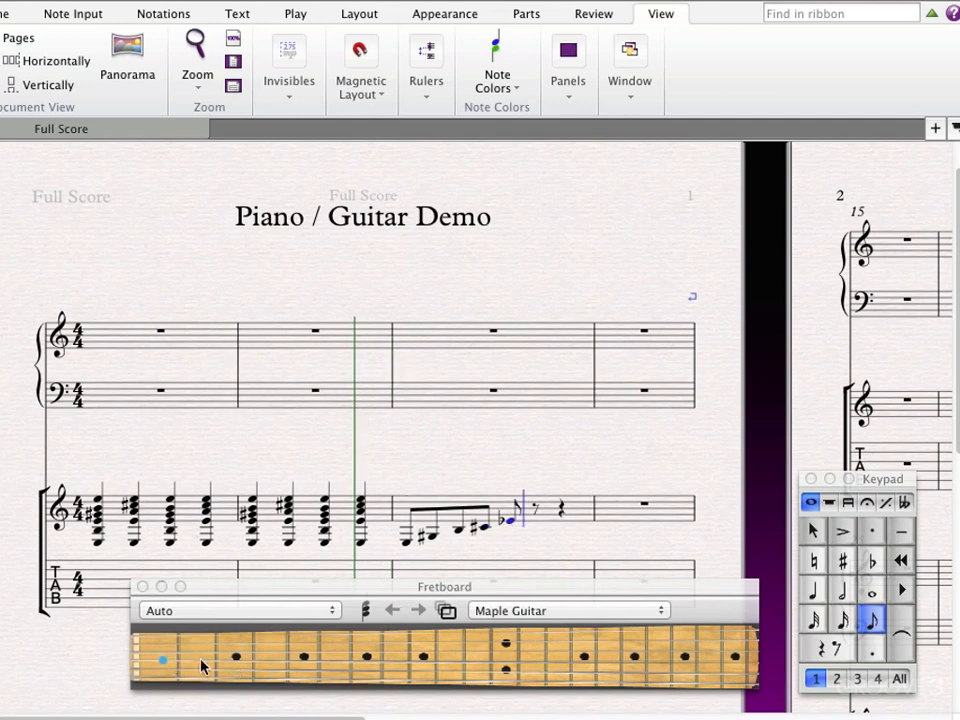
click(272, 664)
click(205, 672)
click(272, 682)
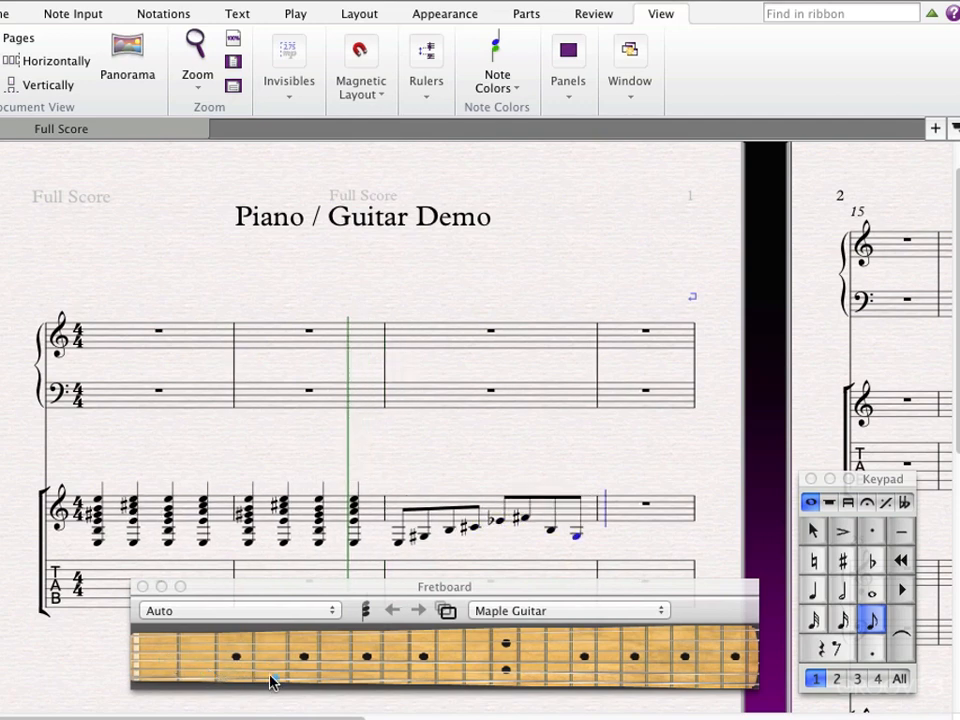
click(137, 684)
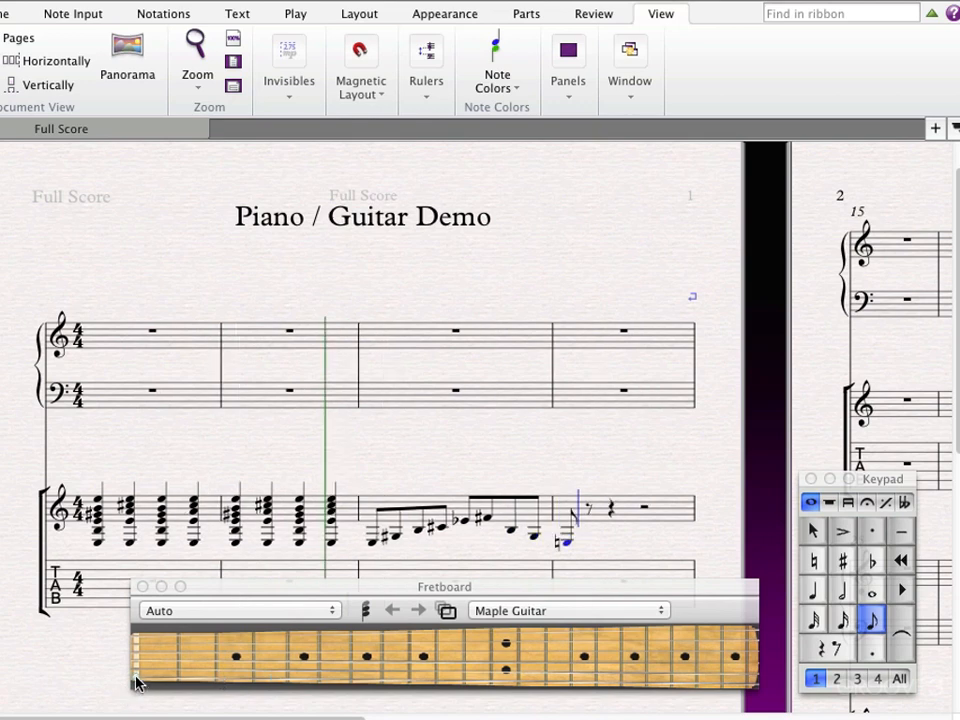
Play back the guitar's eighth-note line from the first note of bar 3.
click(373, 545)
key(space)
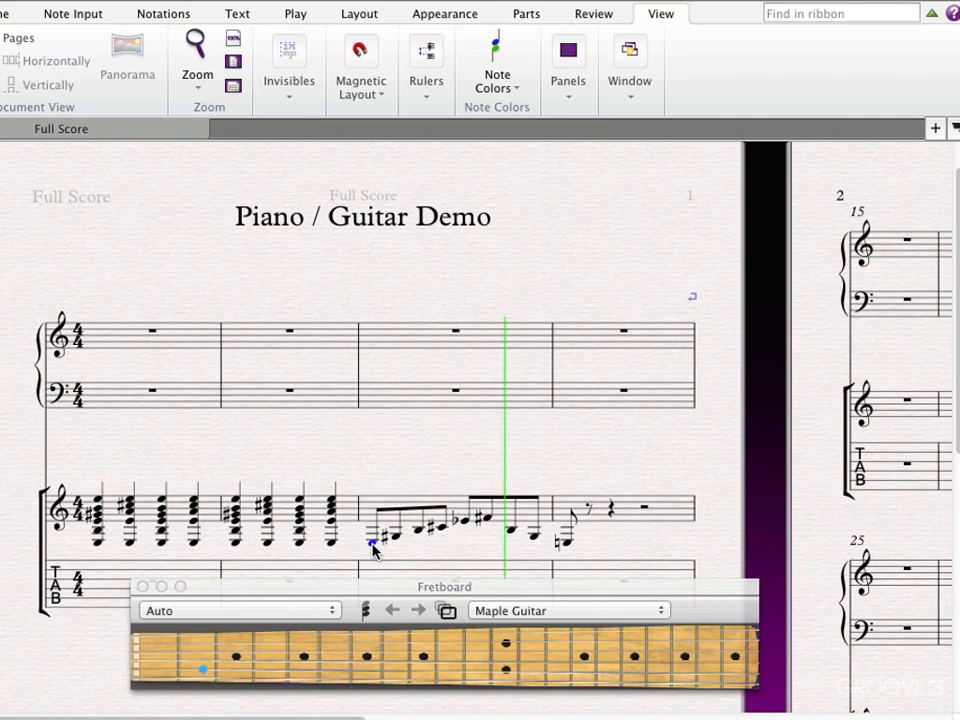
key(space)
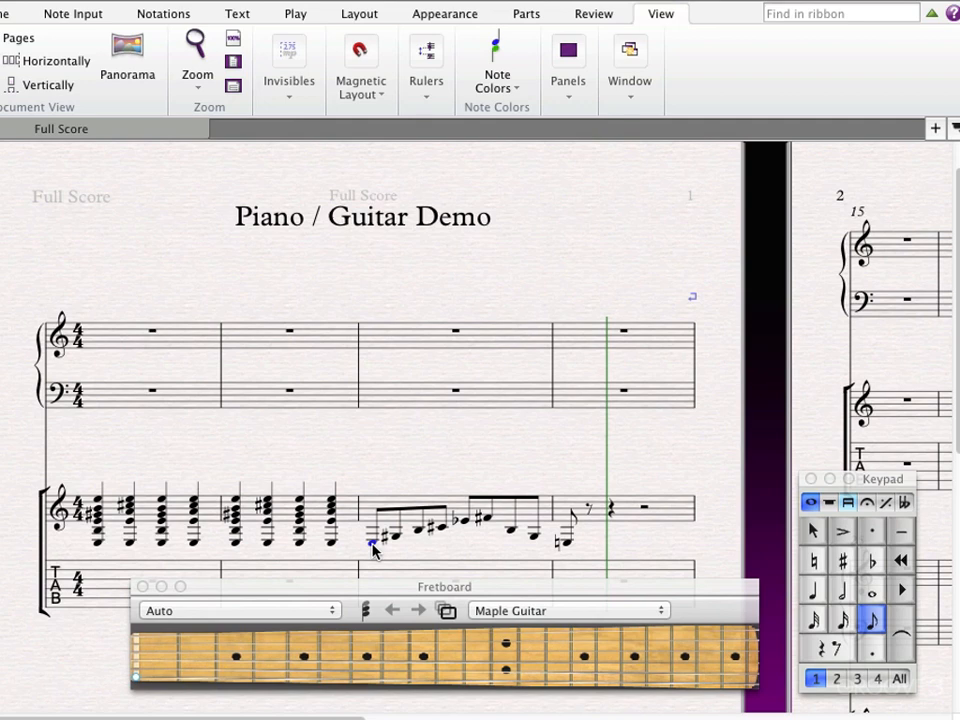
Close the Fretboard panel and show the Keyboard panel instead.
click(142, 586)
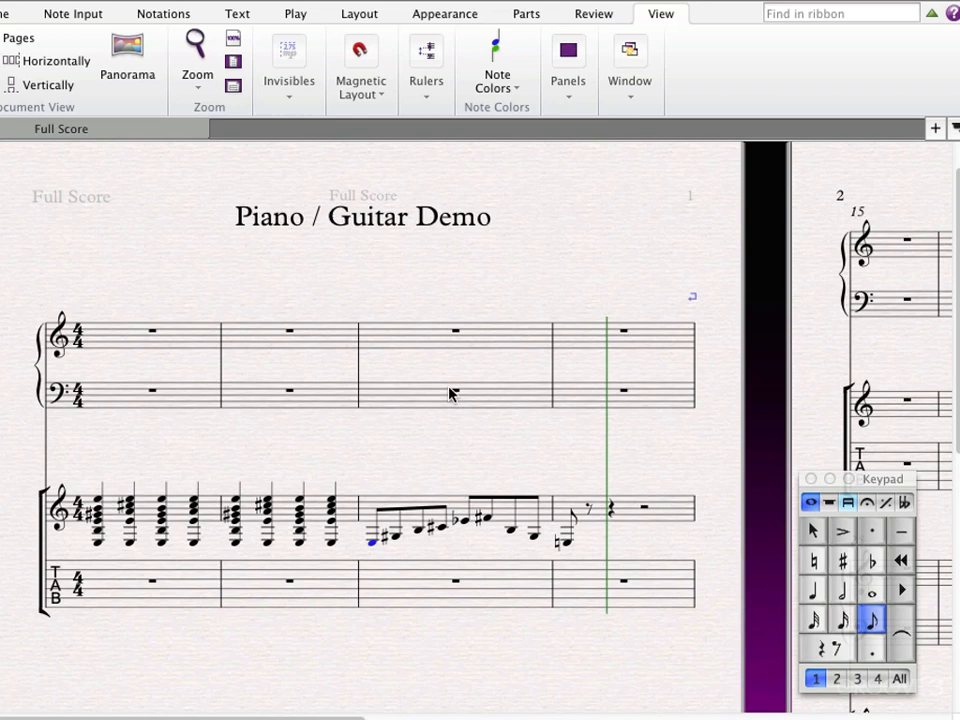
click(568, 80)
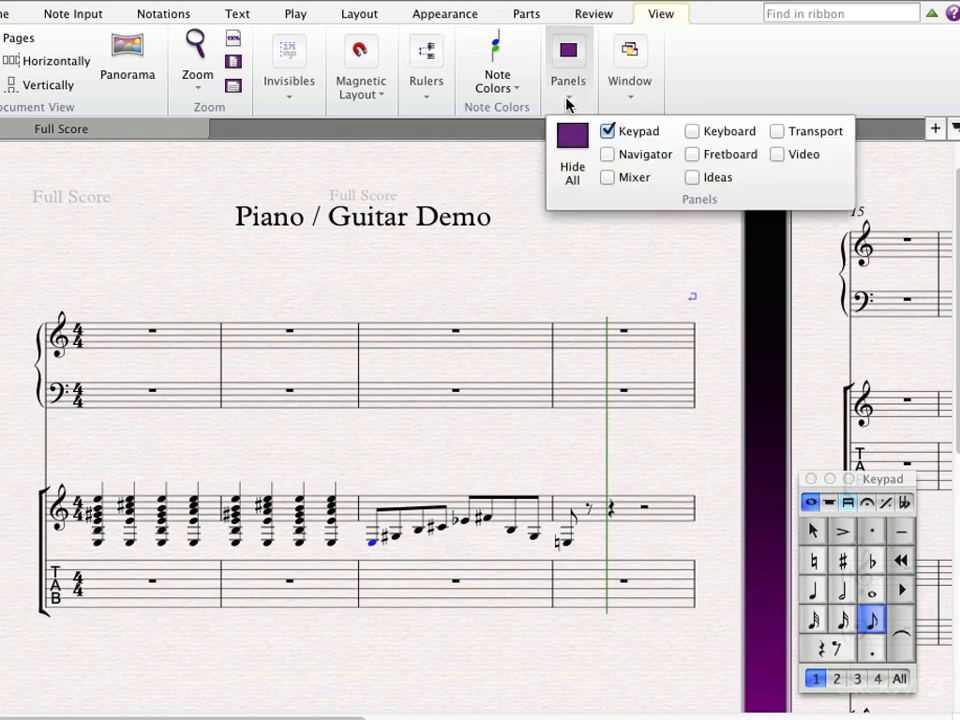
click(698, 130)
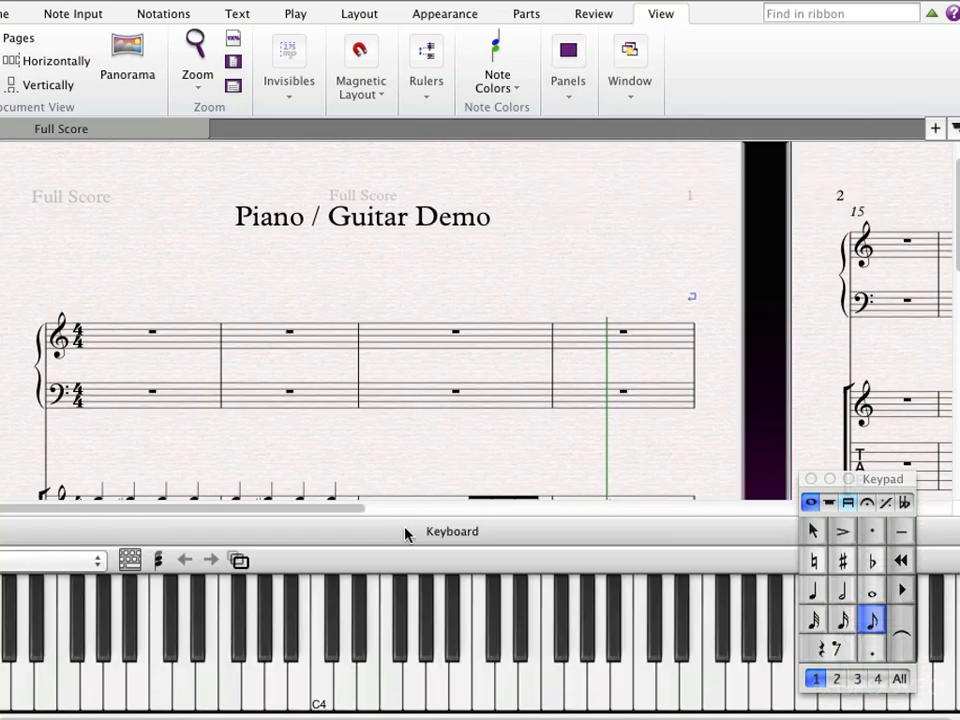
Enter quarter-note chords G–C–E, F–A–C, G–C–D and G–B–D in bar 1 of the piano's treble staff.
click(117, 407)
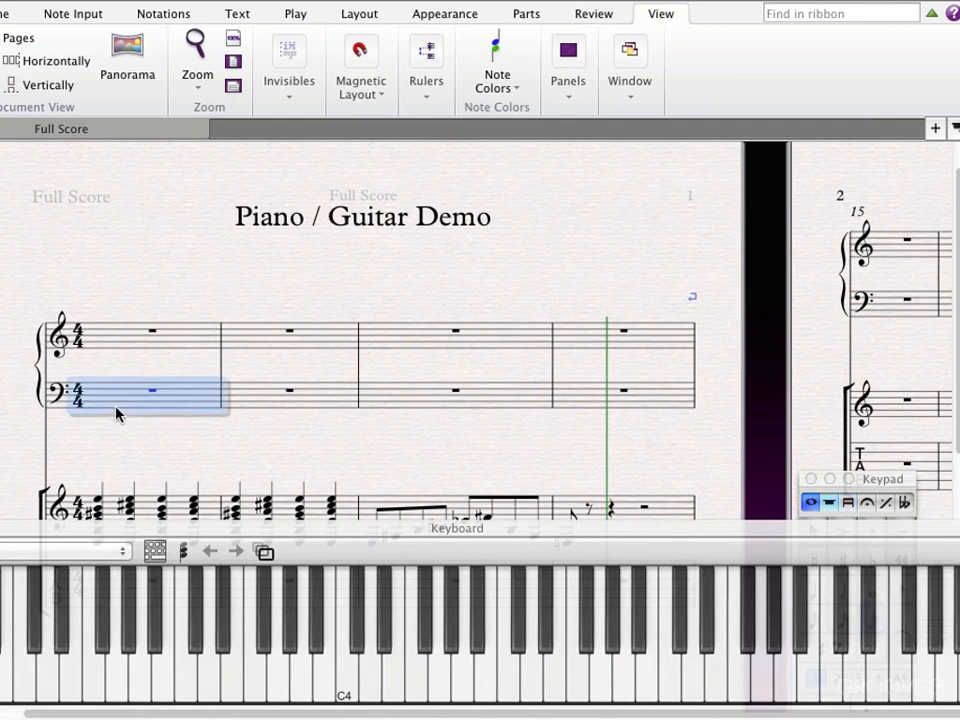
click(81, 346)
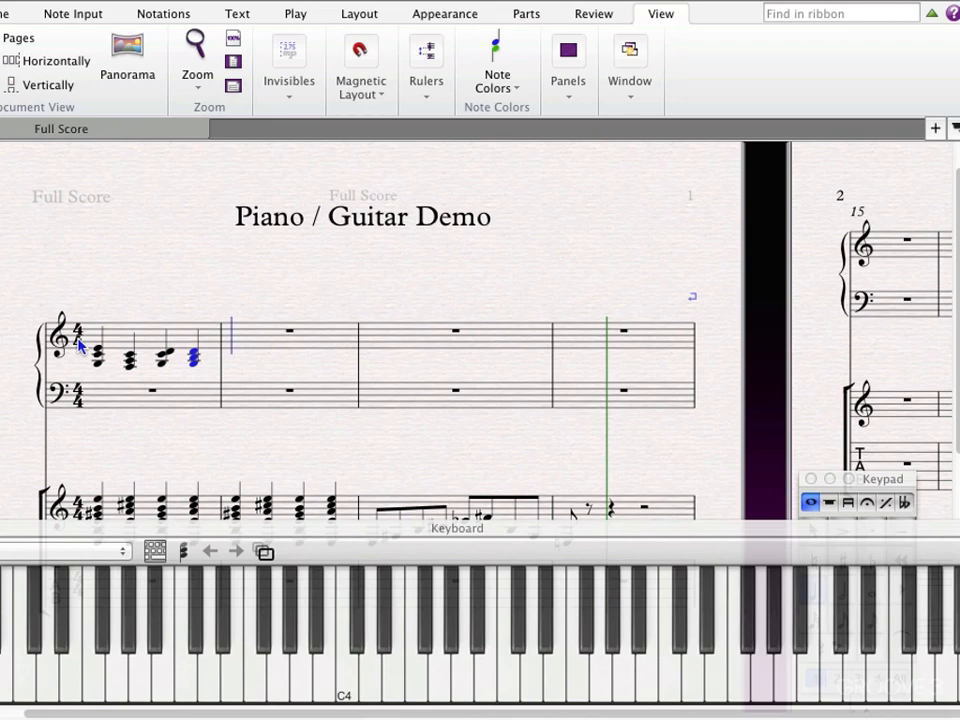
Using the on-screen keyboard's chord mode, enter a C–E–B♭–C quarter-note chord on beat 1 of the piano's treble bar 2.
click(183, 551)
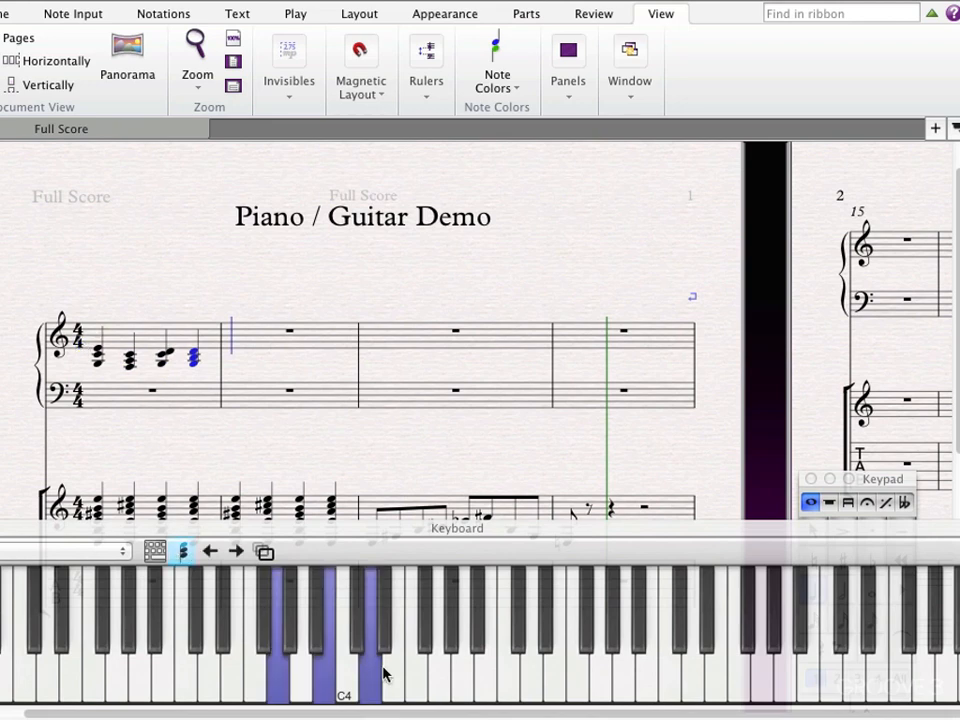
key(Escape)
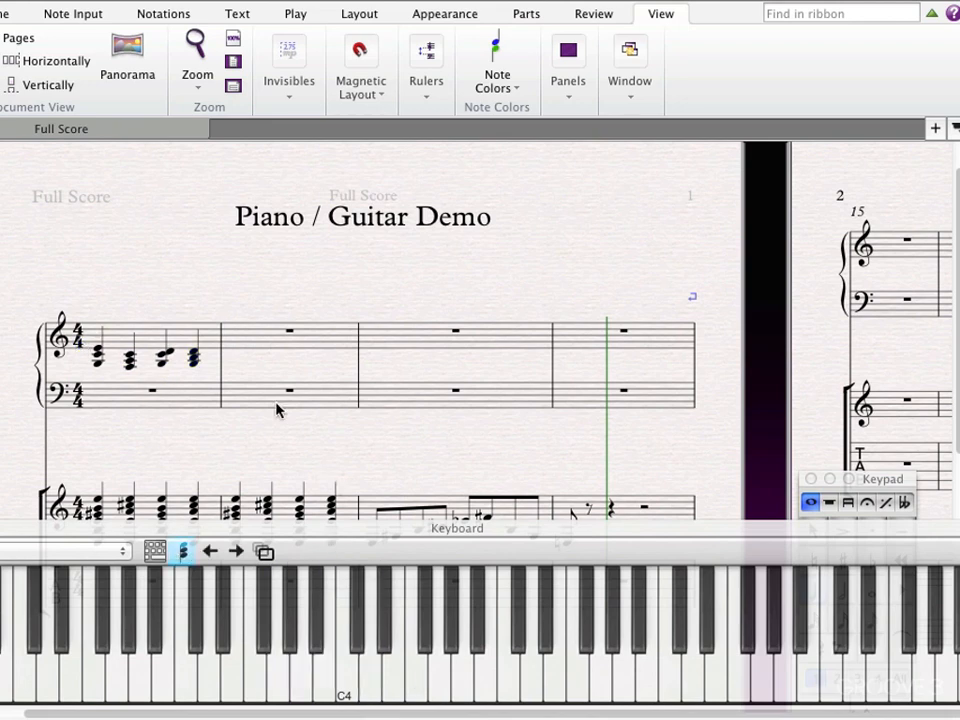
click(237, 336)
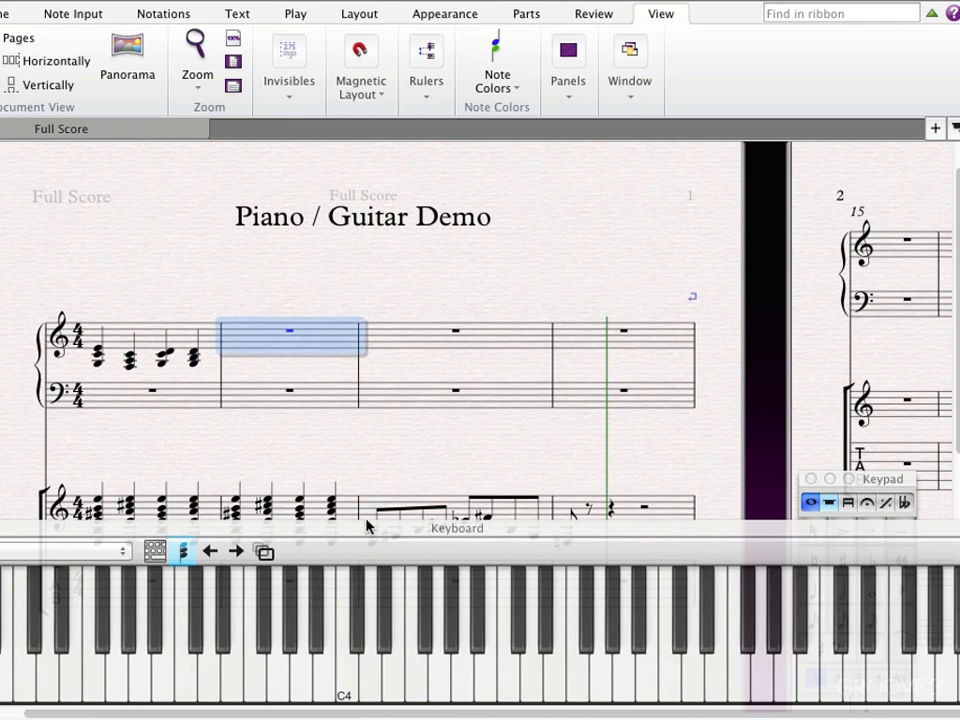
click(508, 681)
click(553, 690)
click(636, 648)
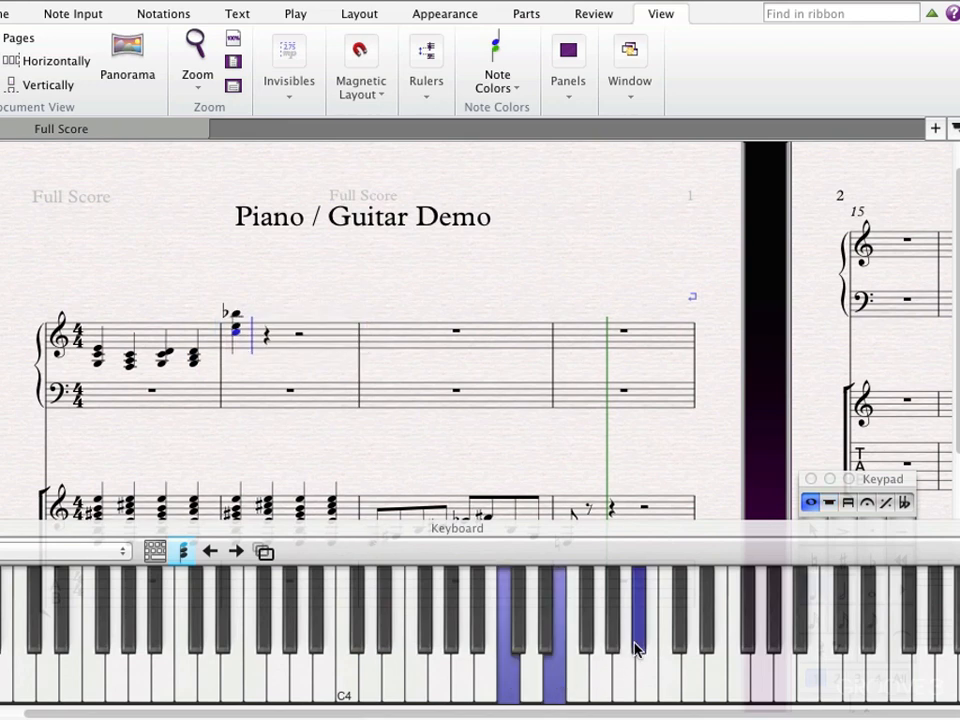
click(670, 672)
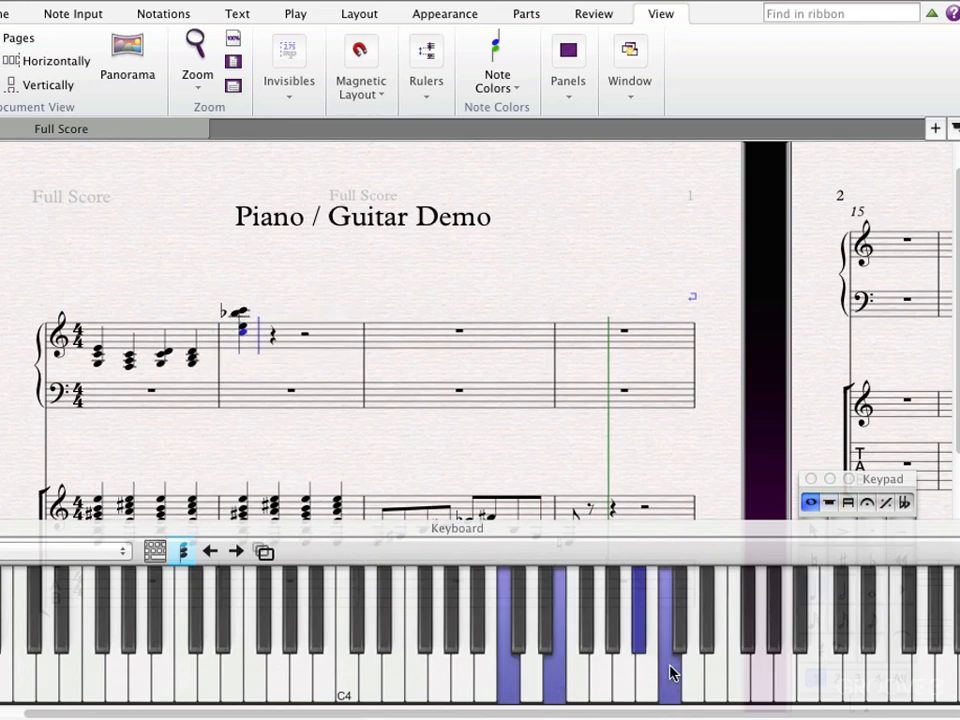
Enter a C–F–A–C quarter-note chord on beat 2 of the piano's treble bar 2 and finish note input.
click(576, 683)
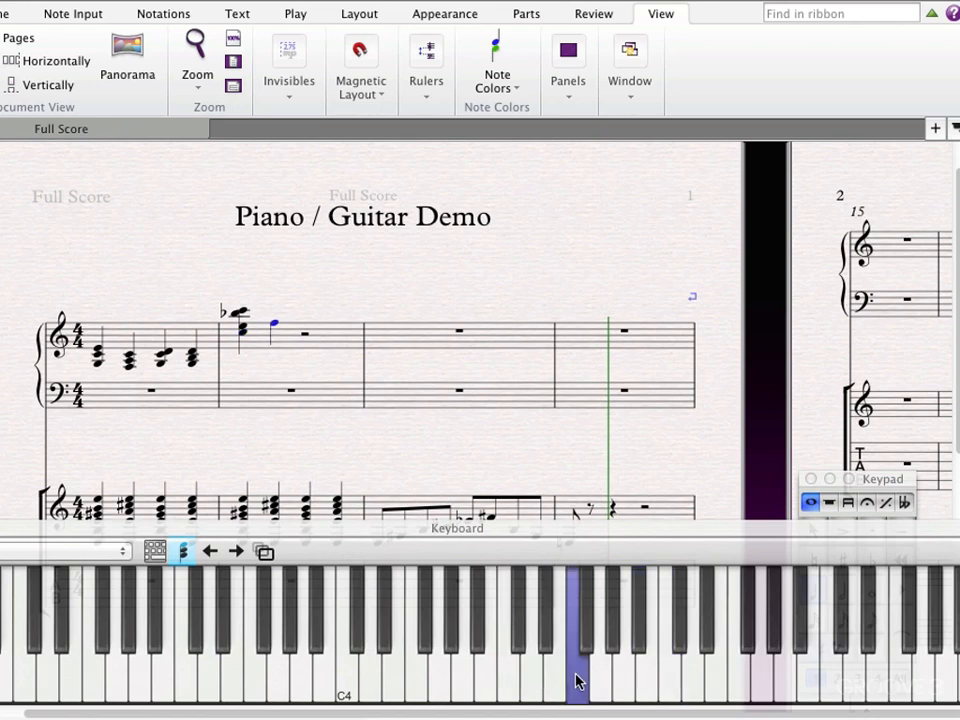
click(630, 681)
click(667, 681)
click(507, 680)
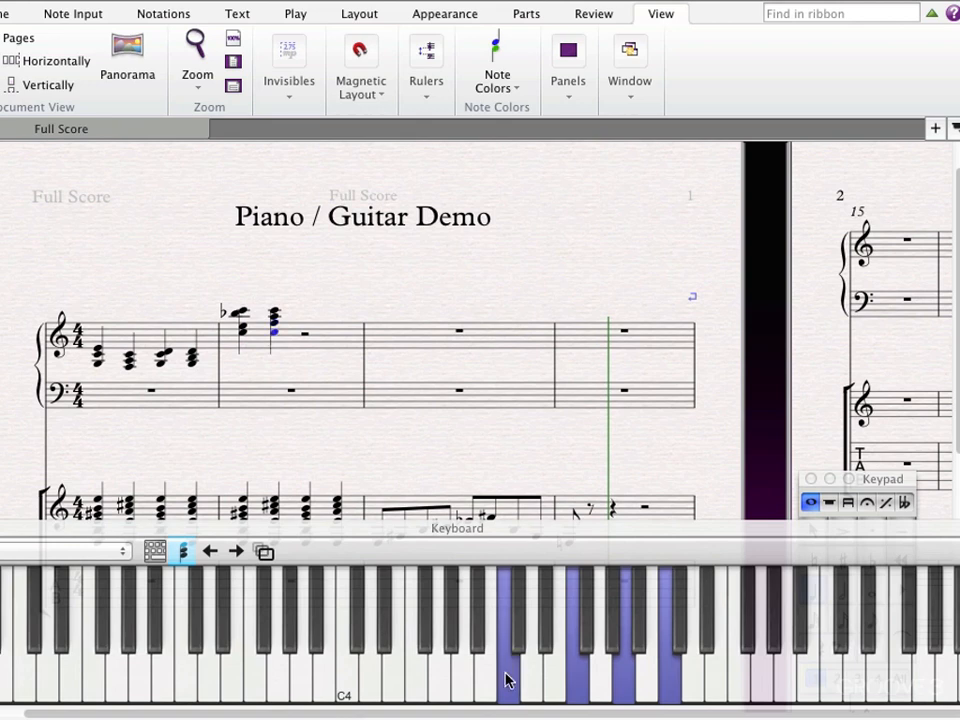
key(Escape)
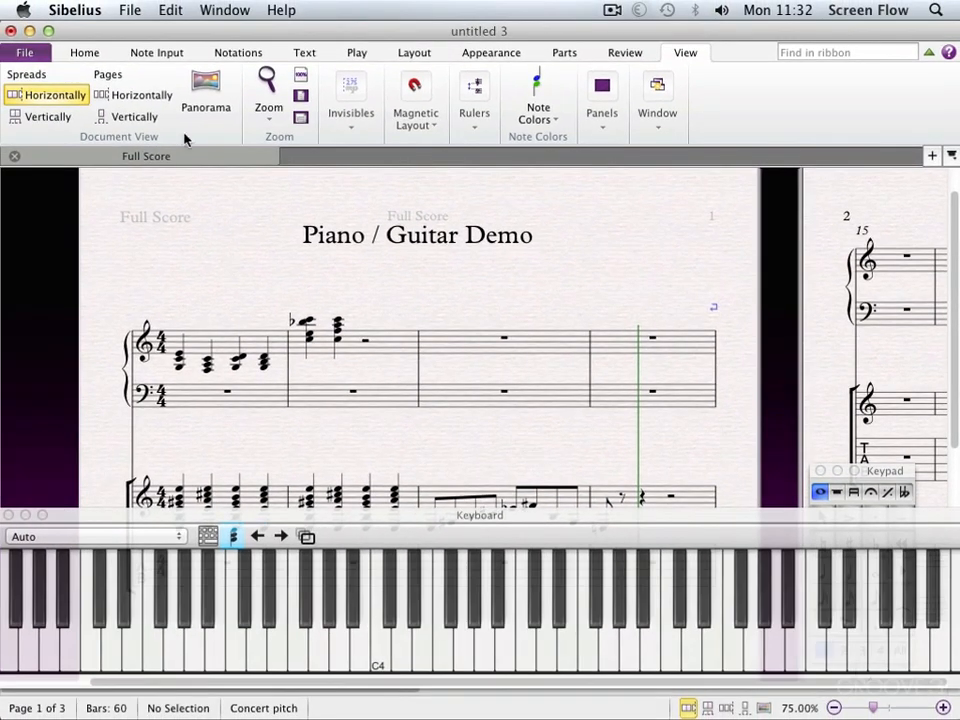
Open Piano Solo.sib from the Sibelius Example Scores and enlarge its window to fill the screen.
click(138, 10)
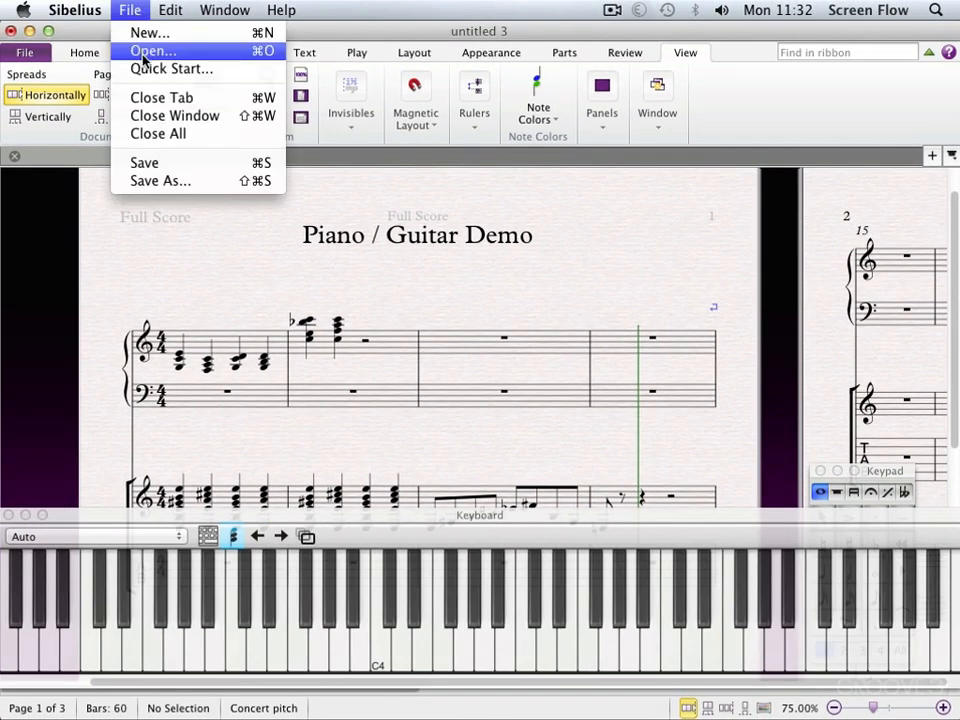
click(148, 48)
click(600, 205)
click(625, 312)
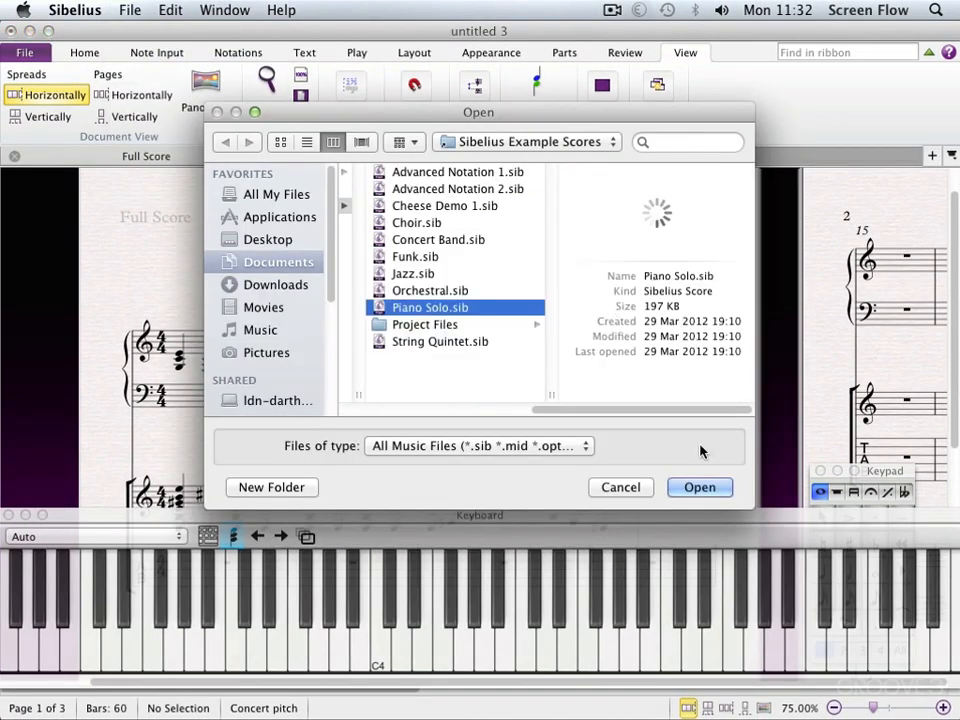
click(699, 487)
click(619, 414)
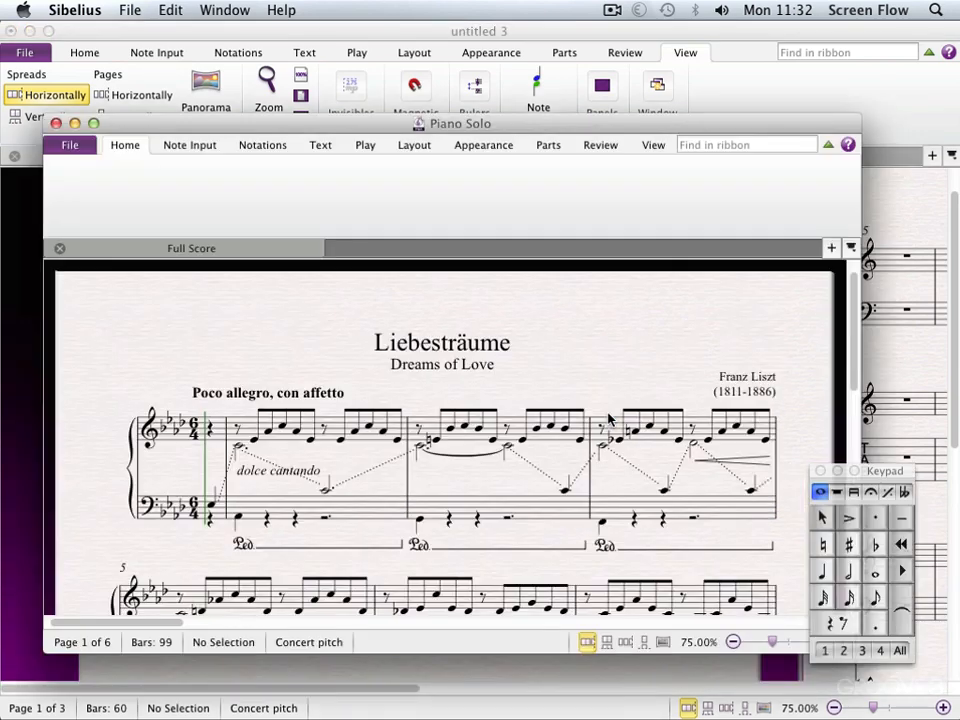
click(94, 124)
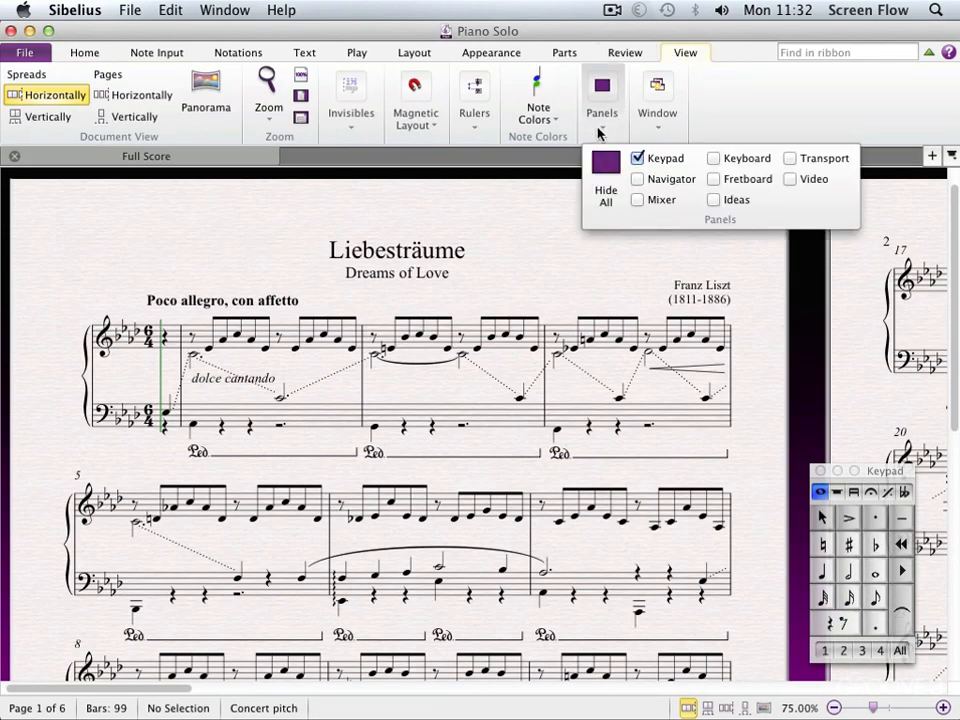
Show the Keyboard panel for the Liebesträume score and play the opening bars to watch the keys light up.
click(604, 115)
click(715, 158)
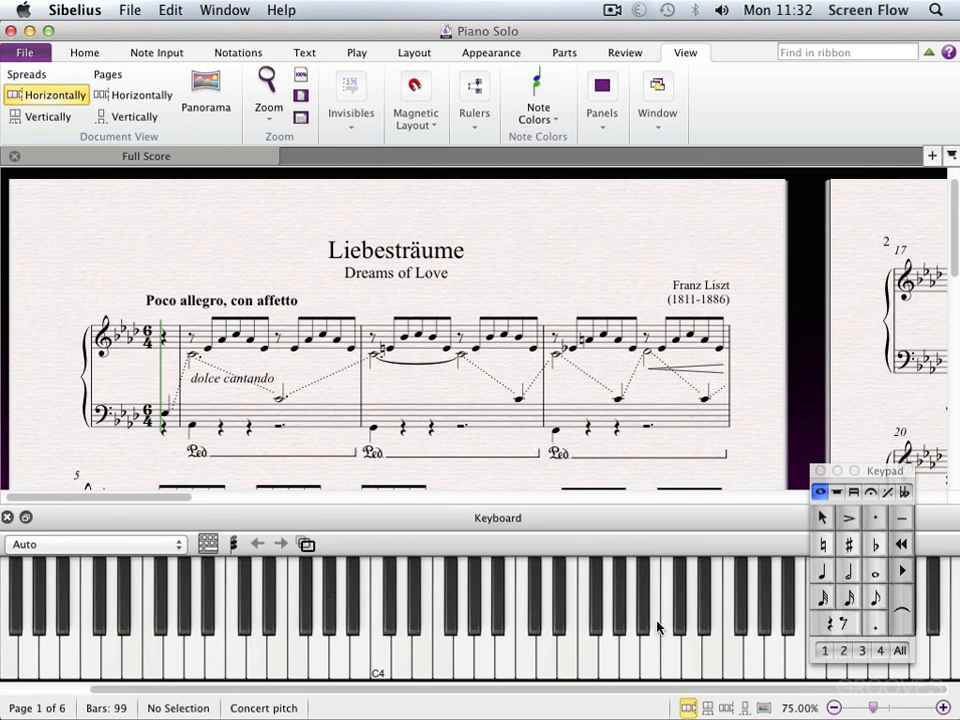
key(space)
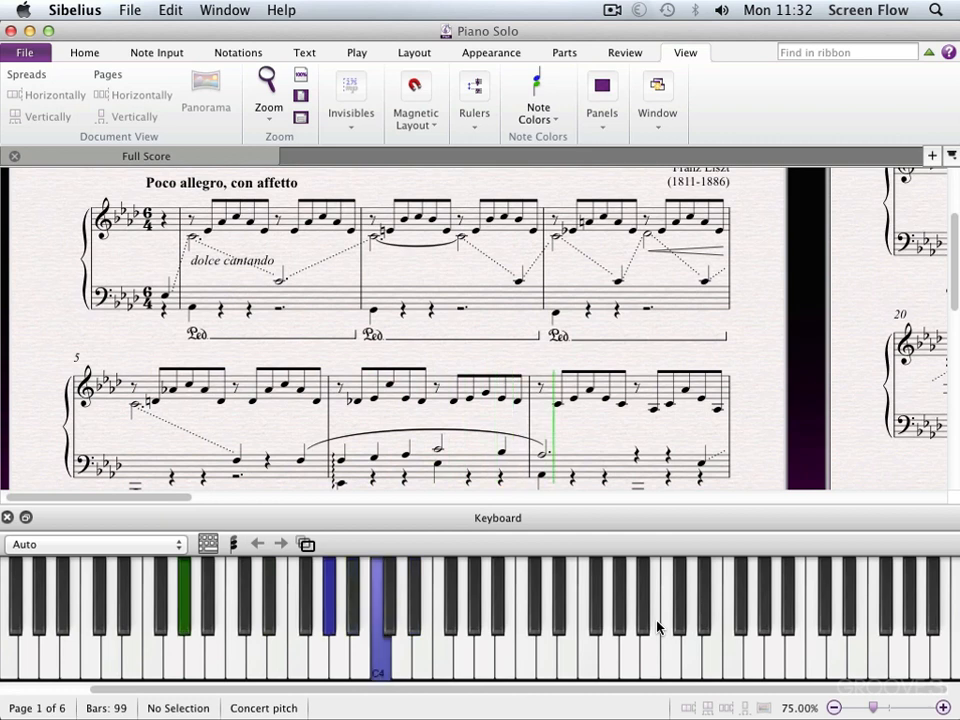
key(space)
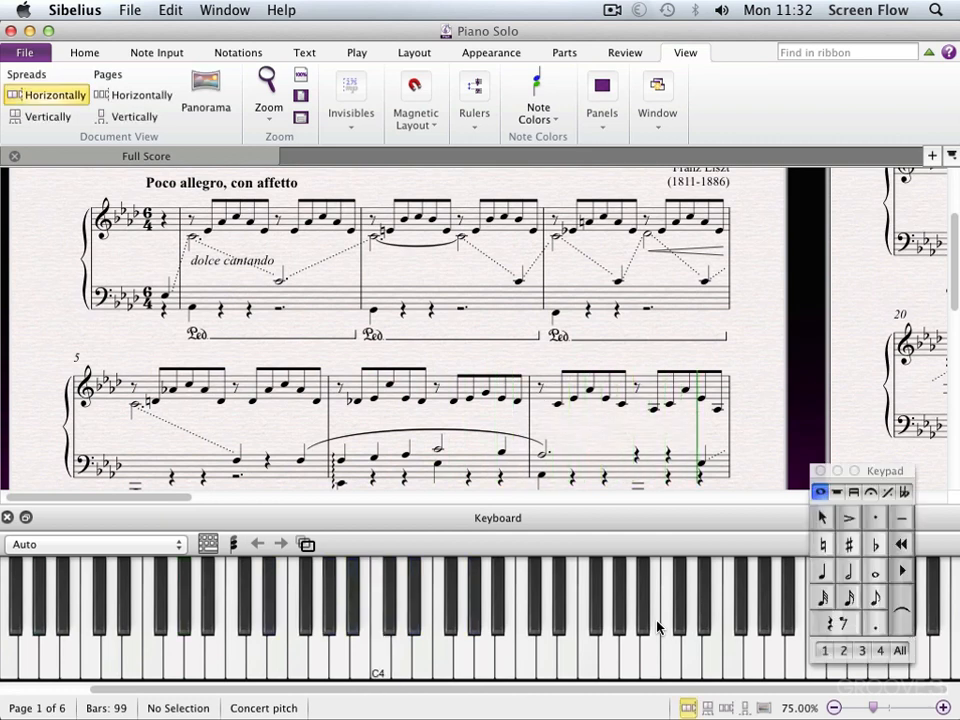
Slow the playback tempo in the Transport panel and replay Liebesträume from its start.
click(602, 108)
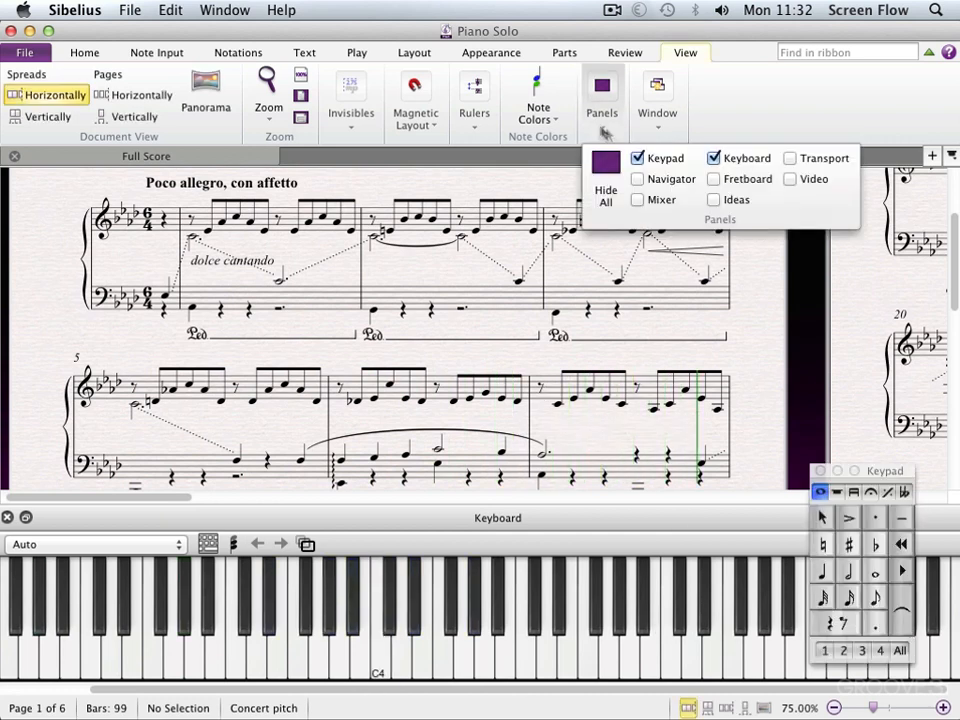
click(786, 157)
drag(881, 232, 857, 237)
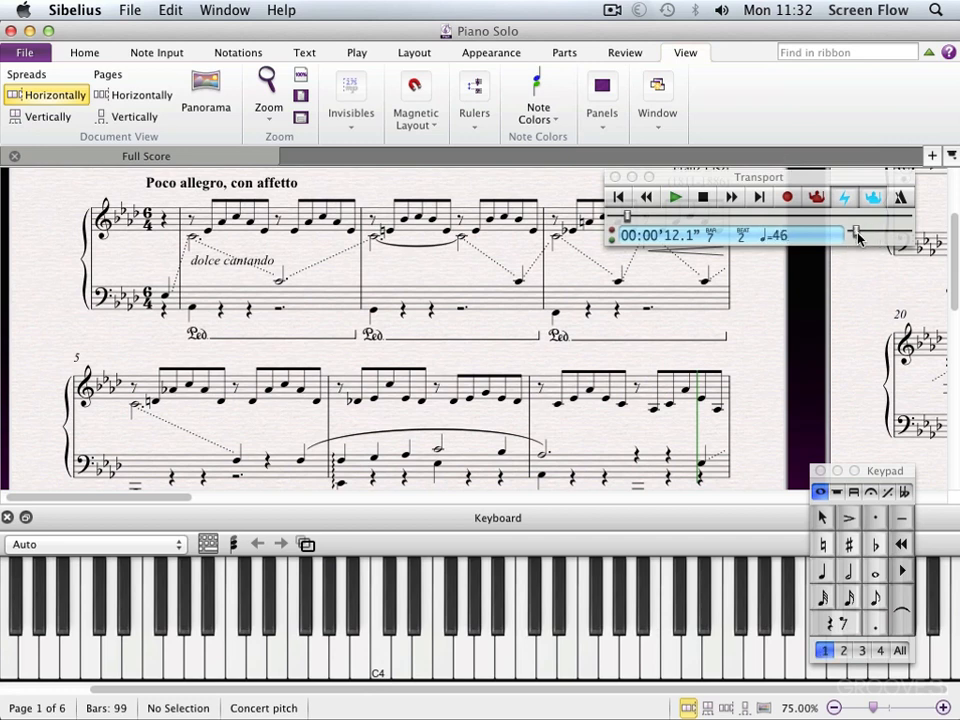
key(space)
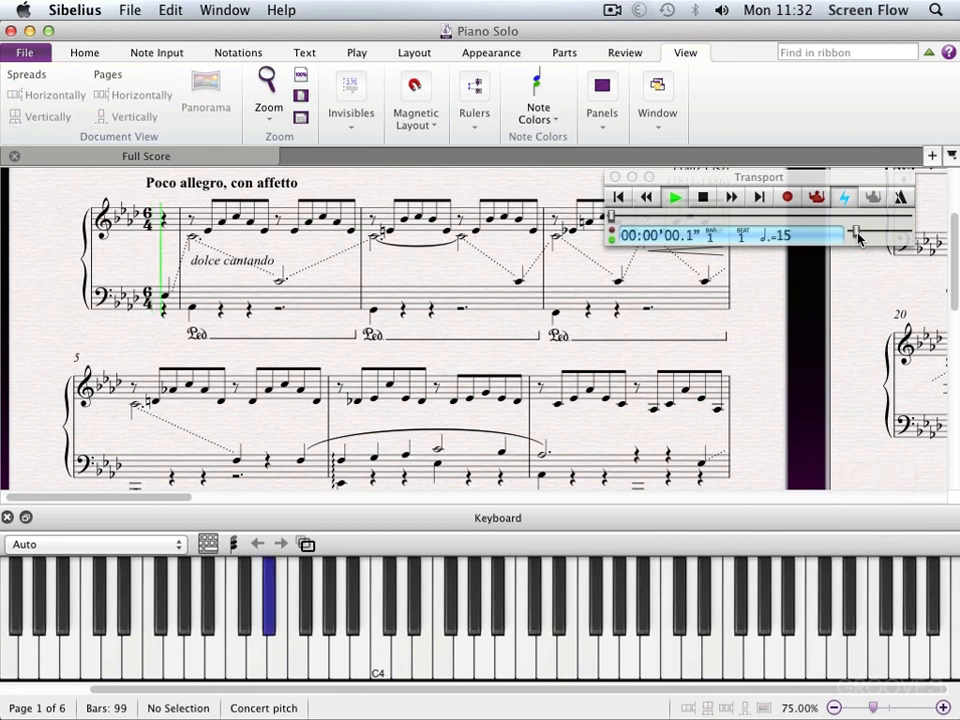
Raise the Liebesträume playback tempo to about 24 while following the lit keys, and stop playback in bar 5.
drag(858, 237, 862, 238)
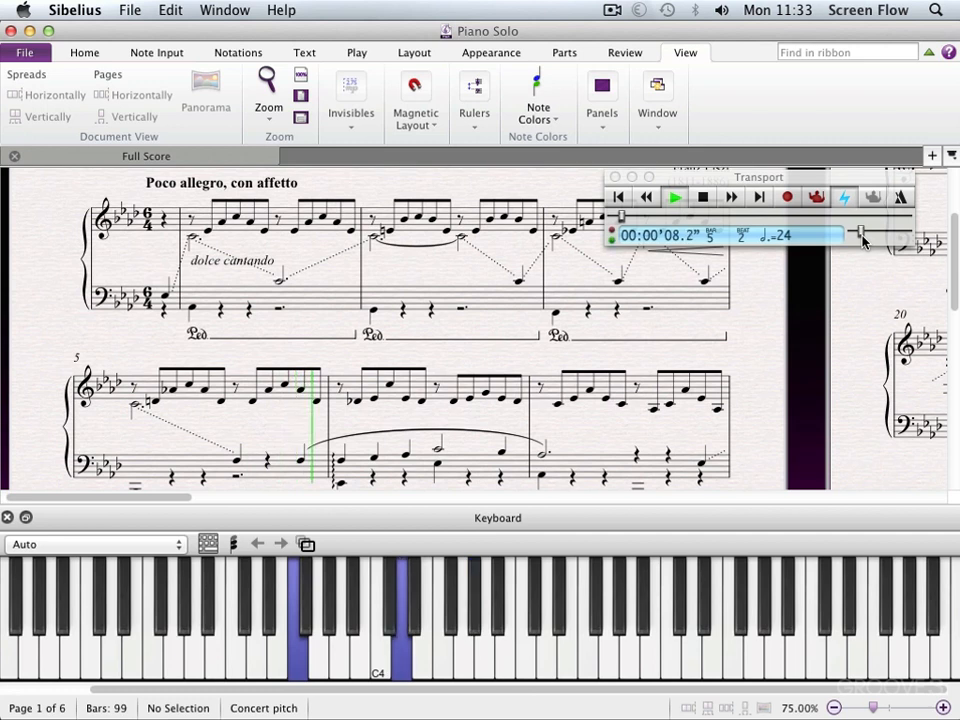
key(space)
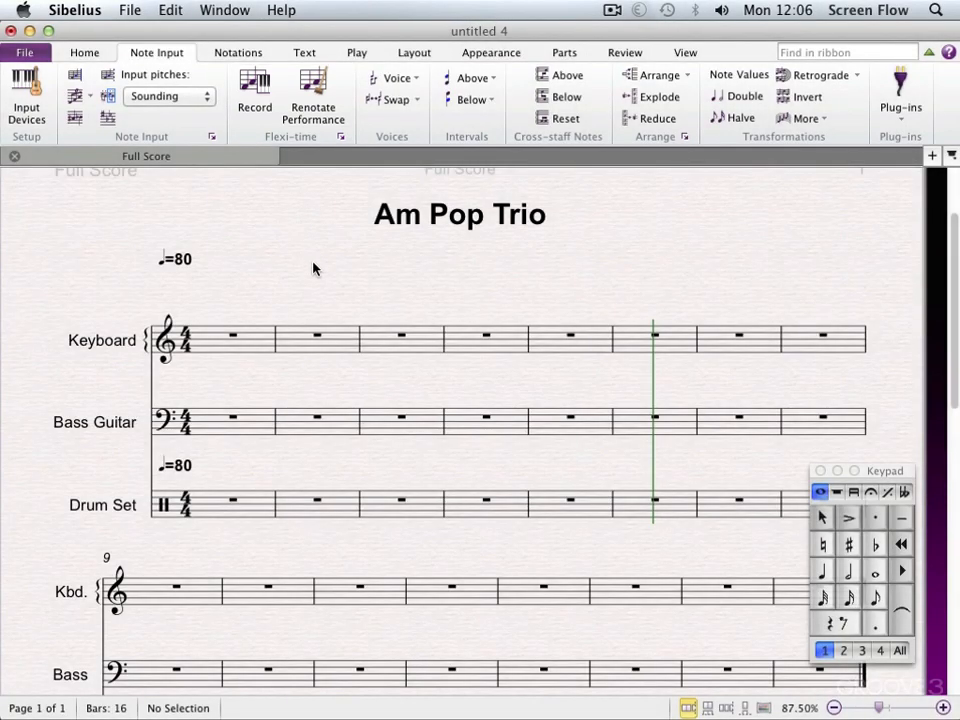
Record a drum groove of four bars plus a final hit with Flexi-time into the Drum Set staff, starting at bar 1.
drag(313, 268, 313, 271)
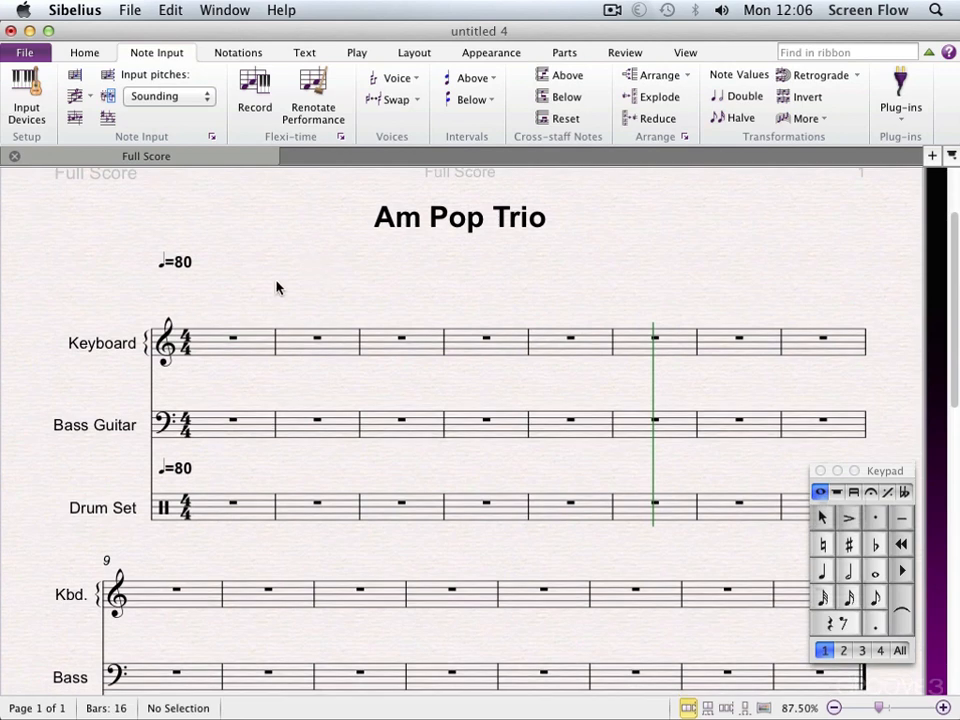
click(210, 511)
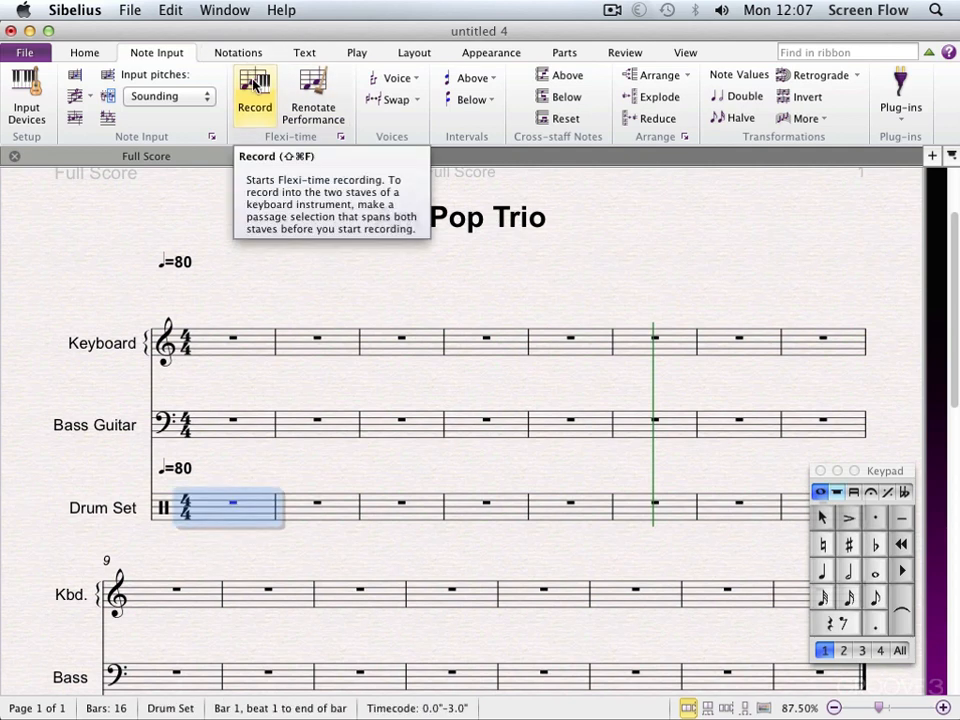
click(254, 86)
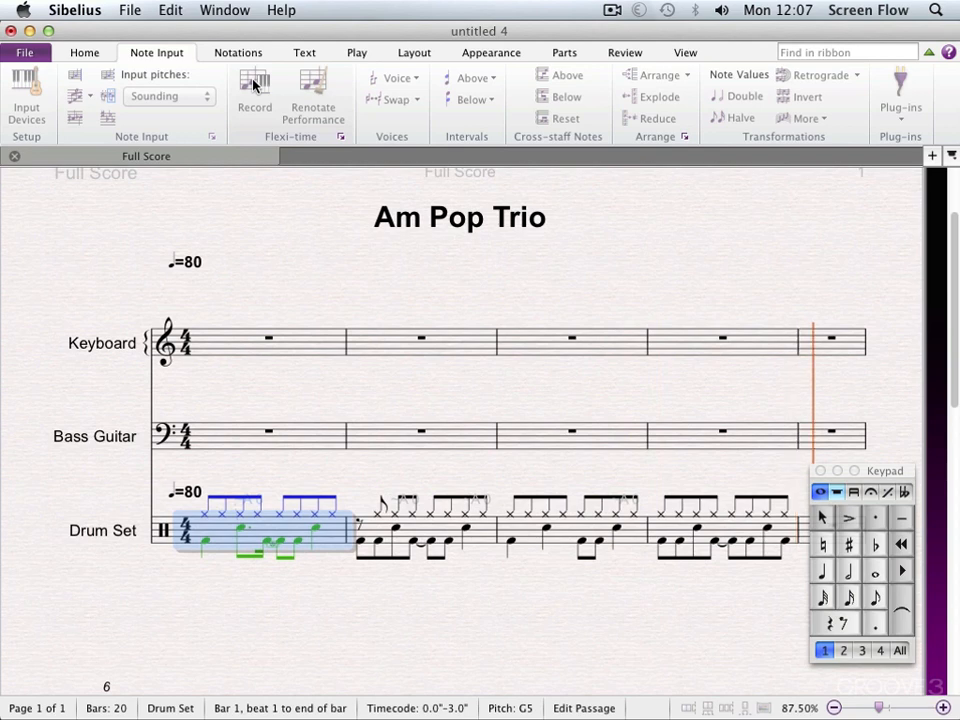
click(255, 85)
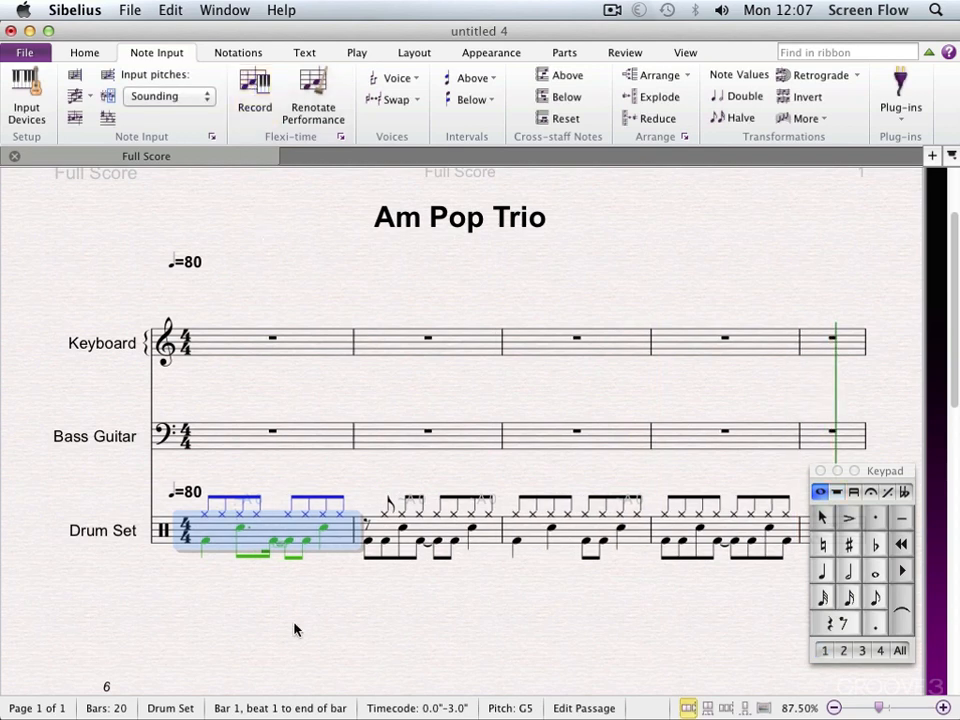
drag(309, 630, 258, 603)
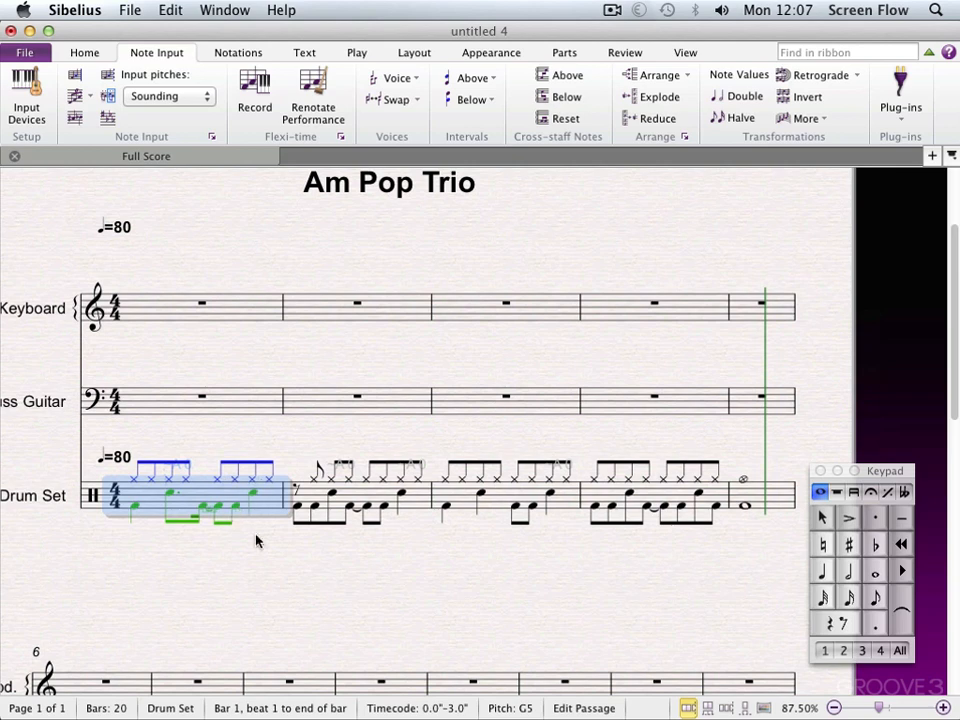
click(420, 506)
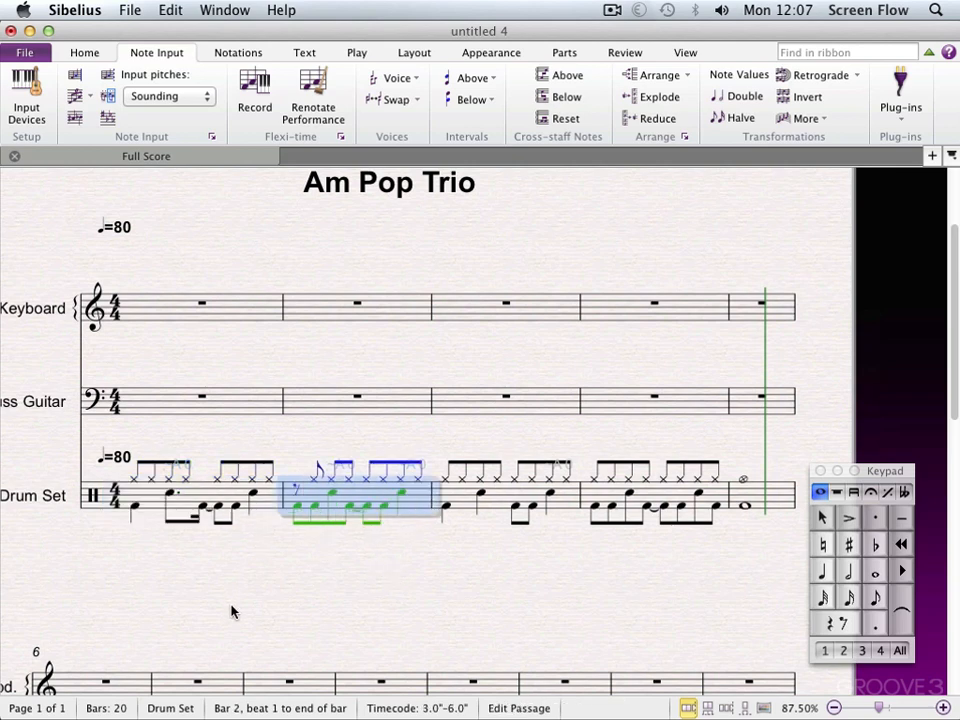
Record the bass line with Flexi-time into the Bass Guitar staff from bar 1 through bar 5, and clear the selection.
click(148, 413)
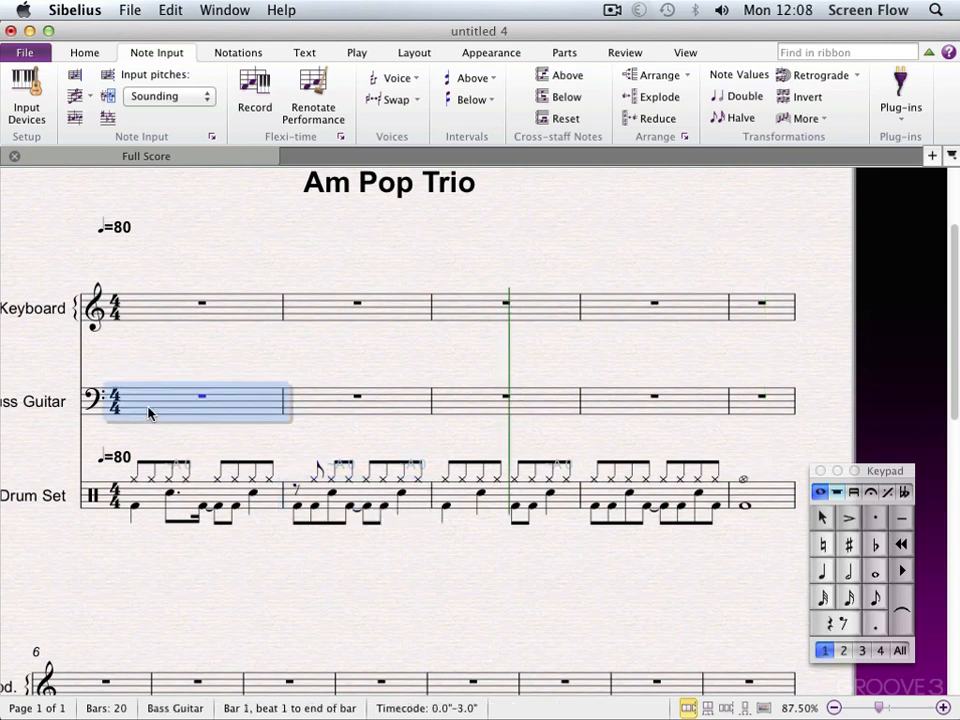
click(259, 84)
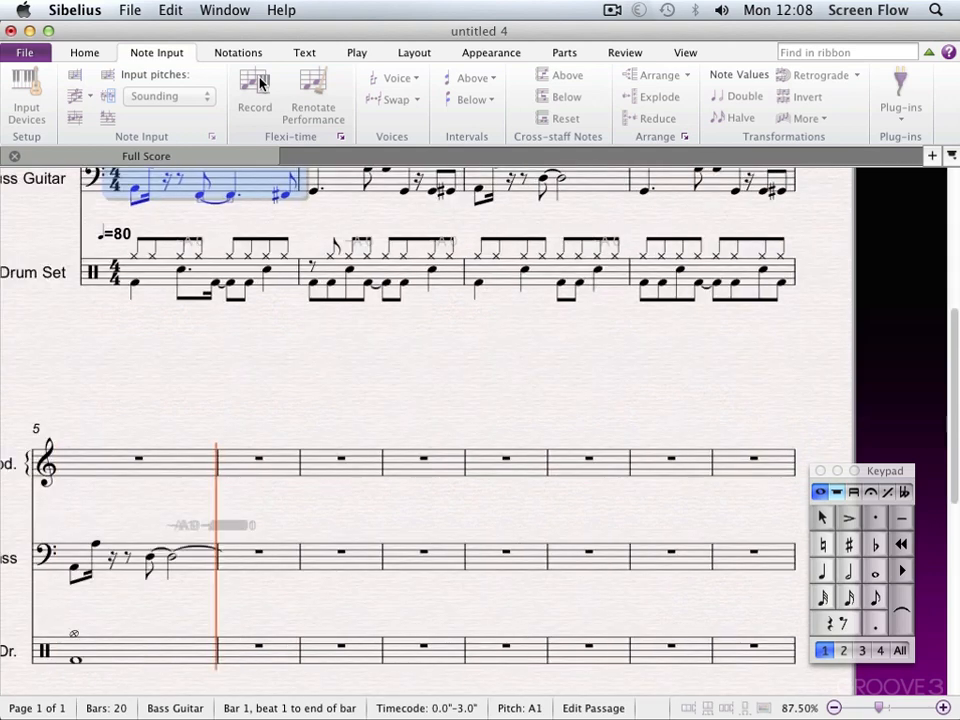
key(space)
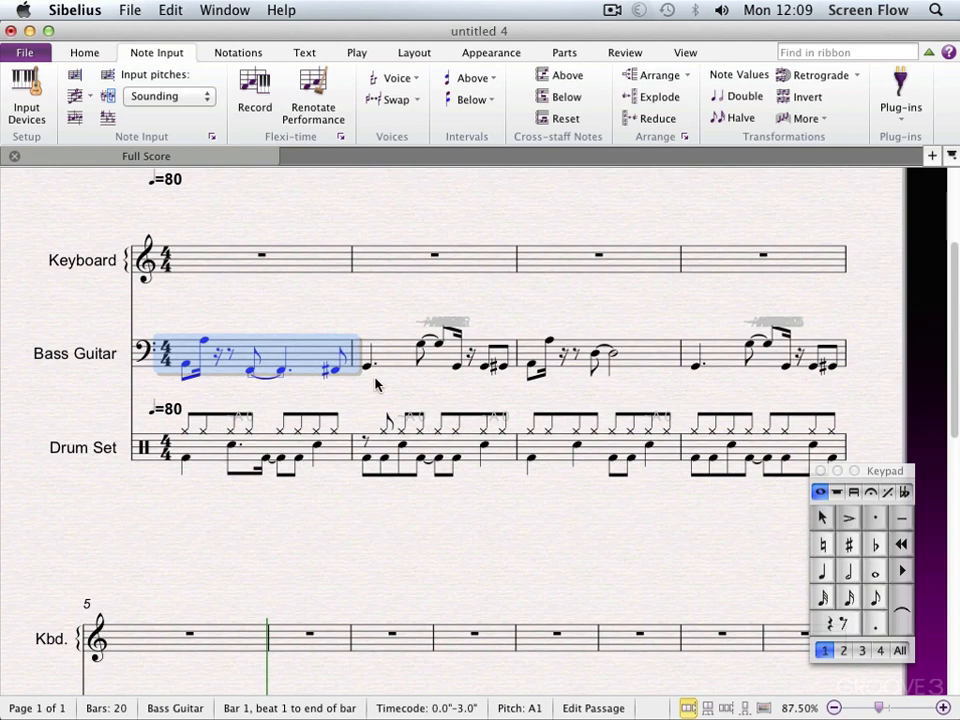
key(Escape)
key(Escape)
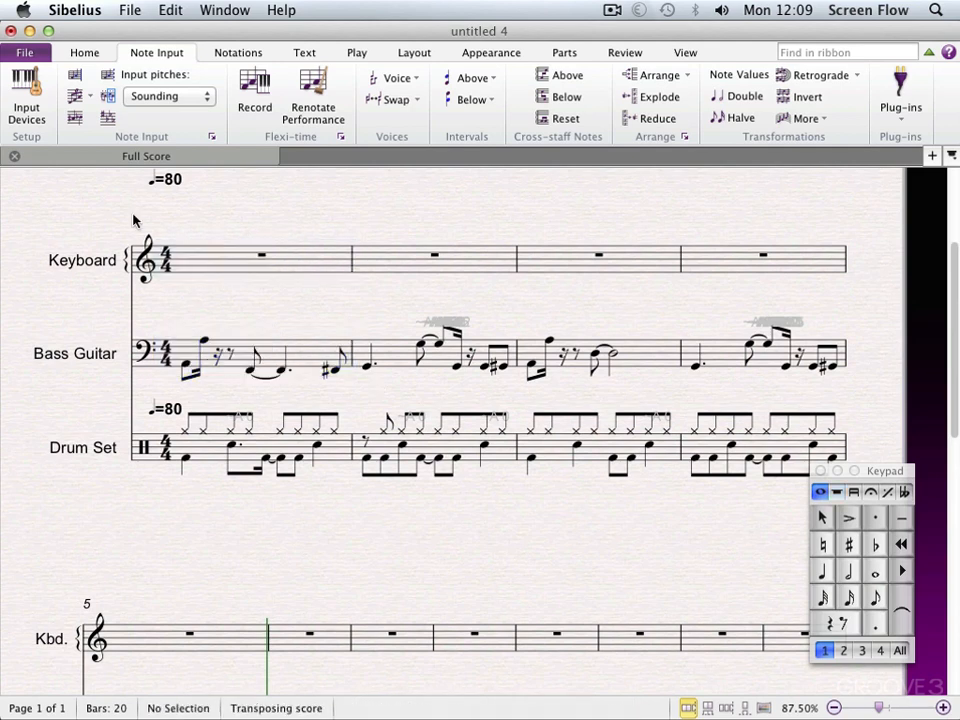
Record the chord part with Flexi-time into bars 1 to 4 of the Keyboard staff.
click(258, 90)
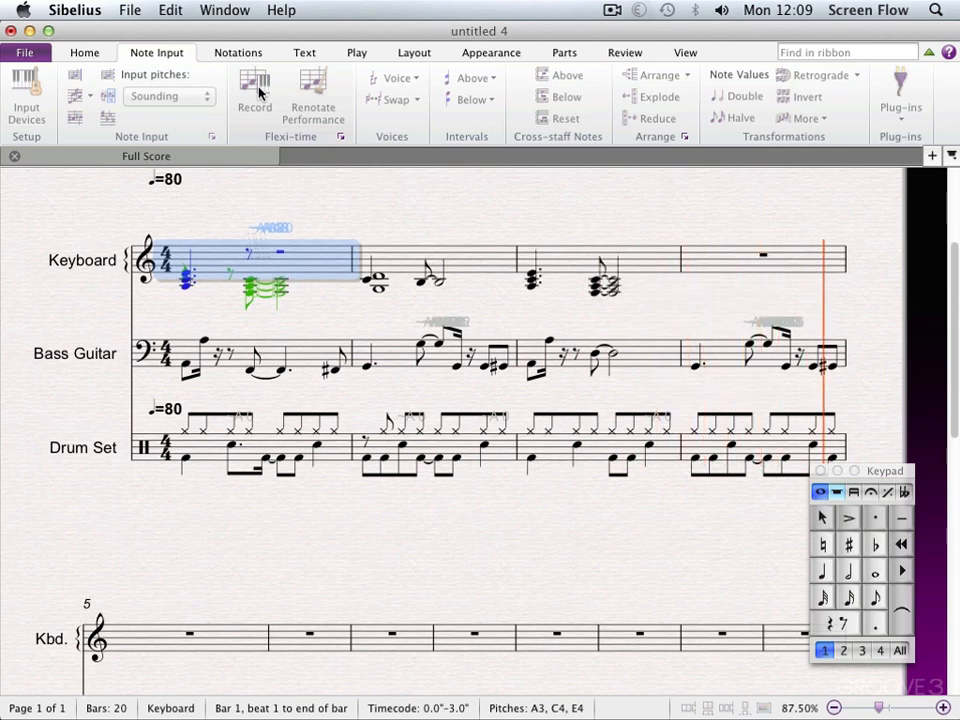
click(257, 88)
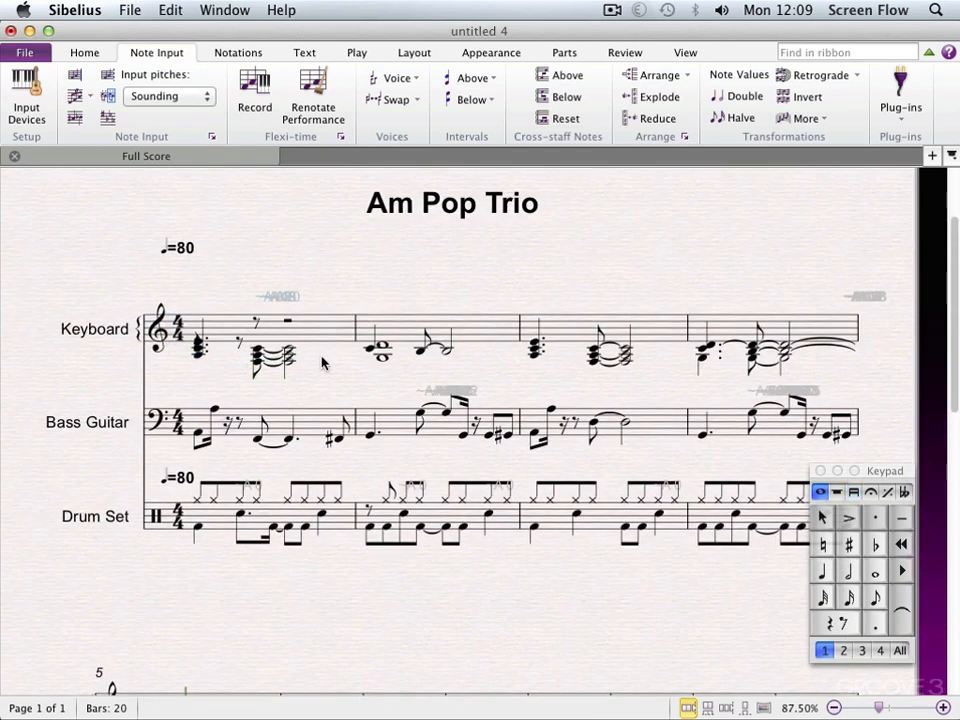
Transpose bars 1 to 4 of the Keyboard staff up an octave and assign all their notes to voice 1.
click(812, 327)
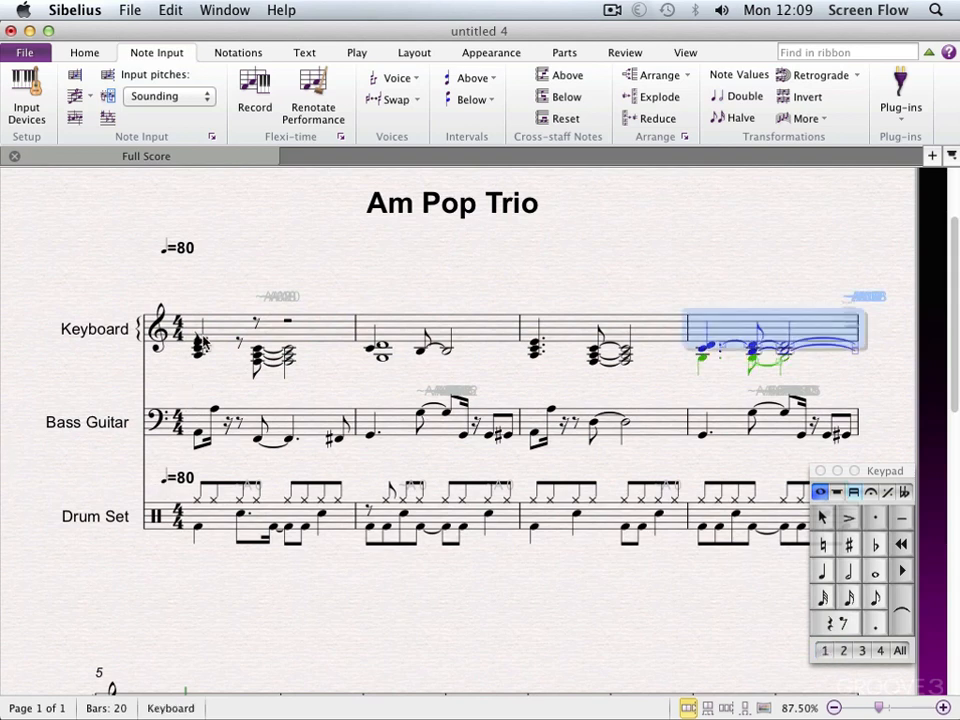
shift+click(222, 330)
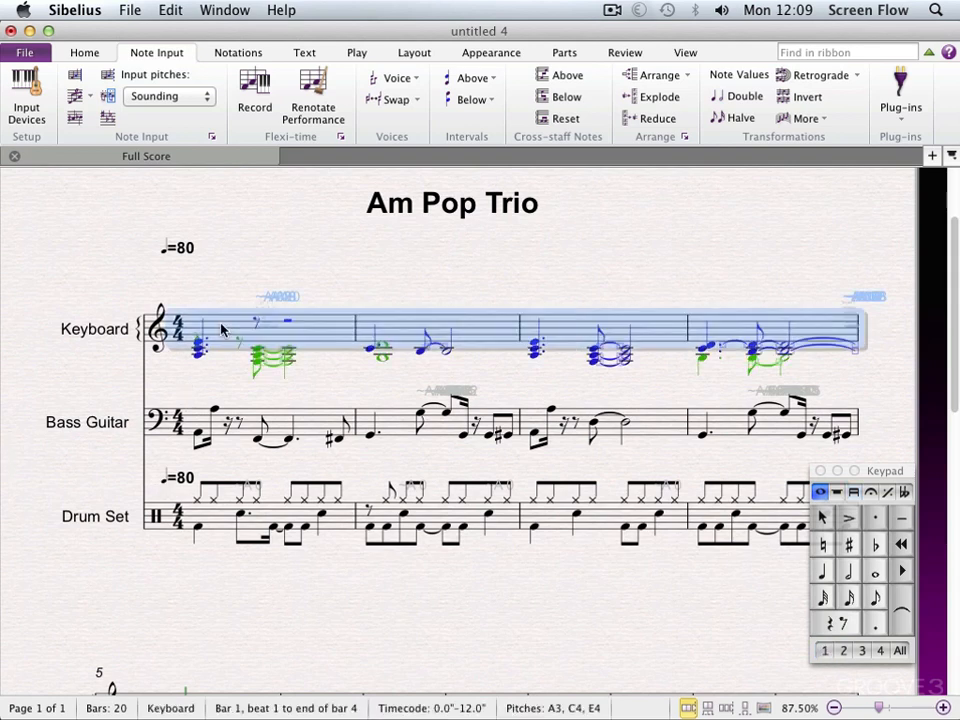
key(super+Up)
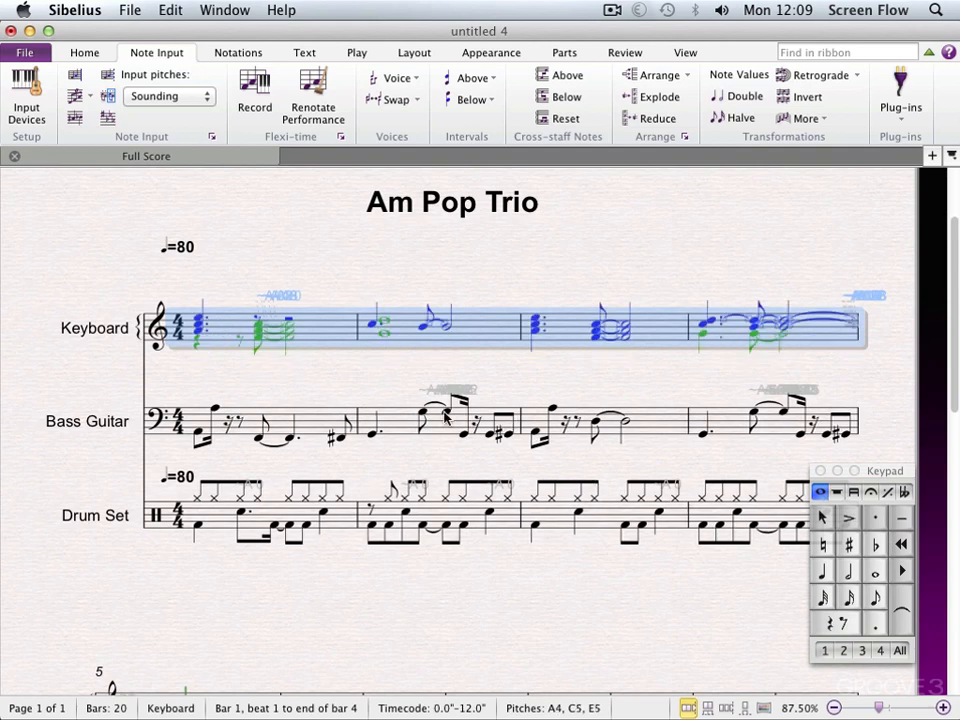
click(826, 650)
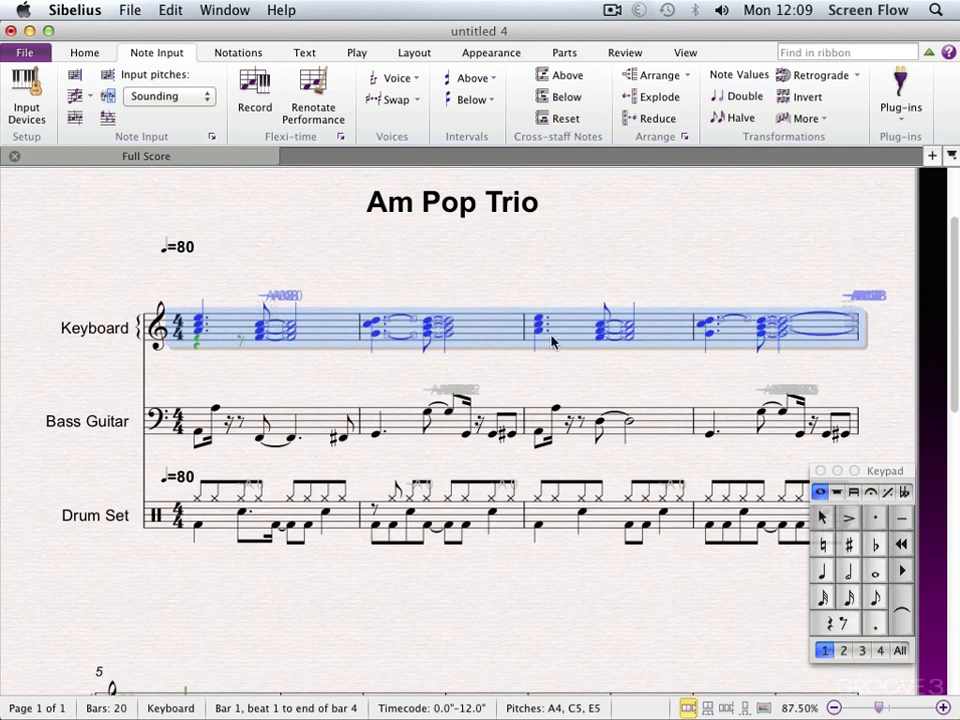
Clear the selection and play back the first four bars of Am Pop Trio to review the recorded parts.
click(433, 284)
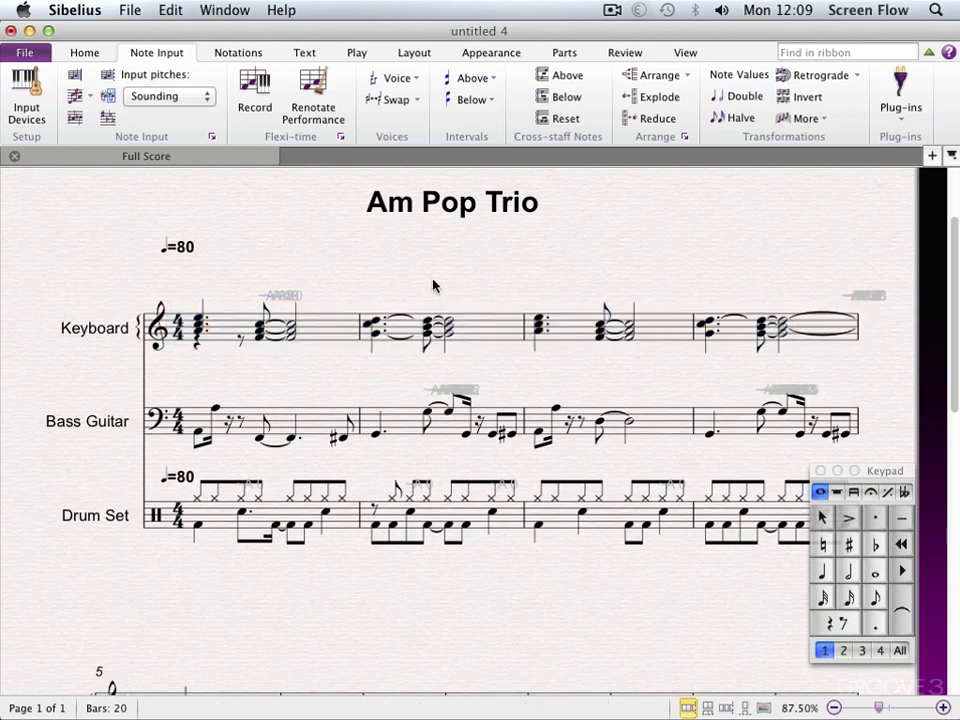
key(space)
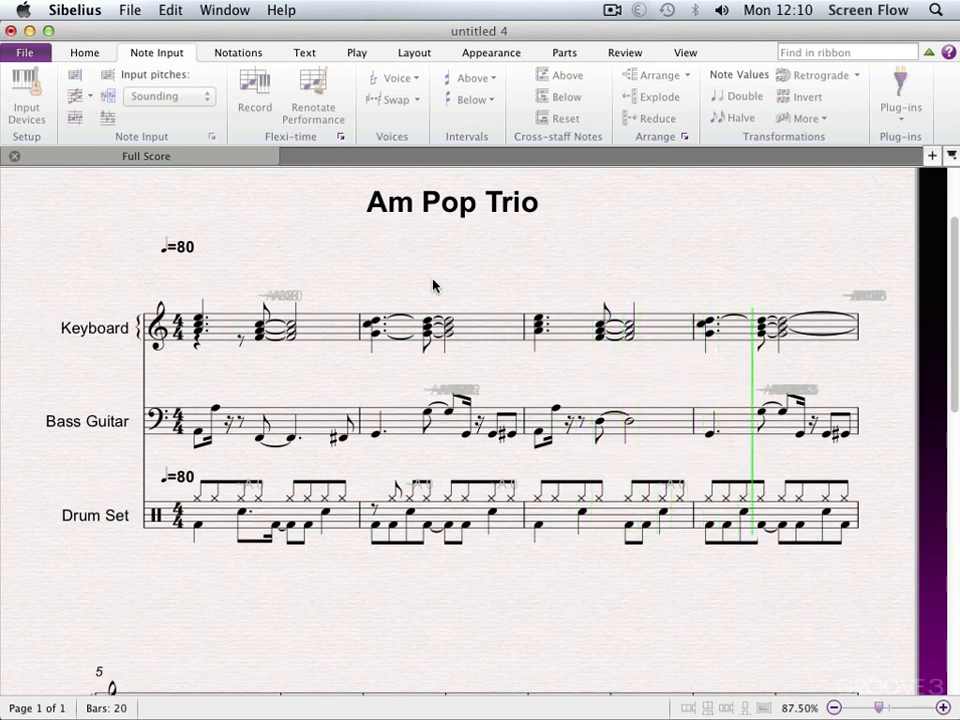
key(space)
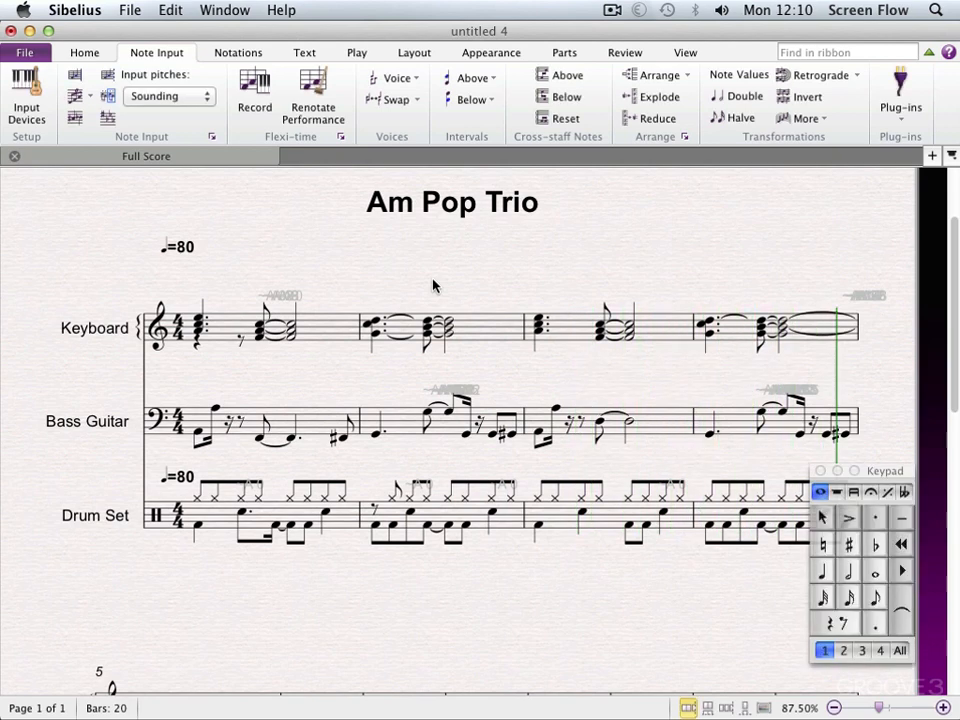